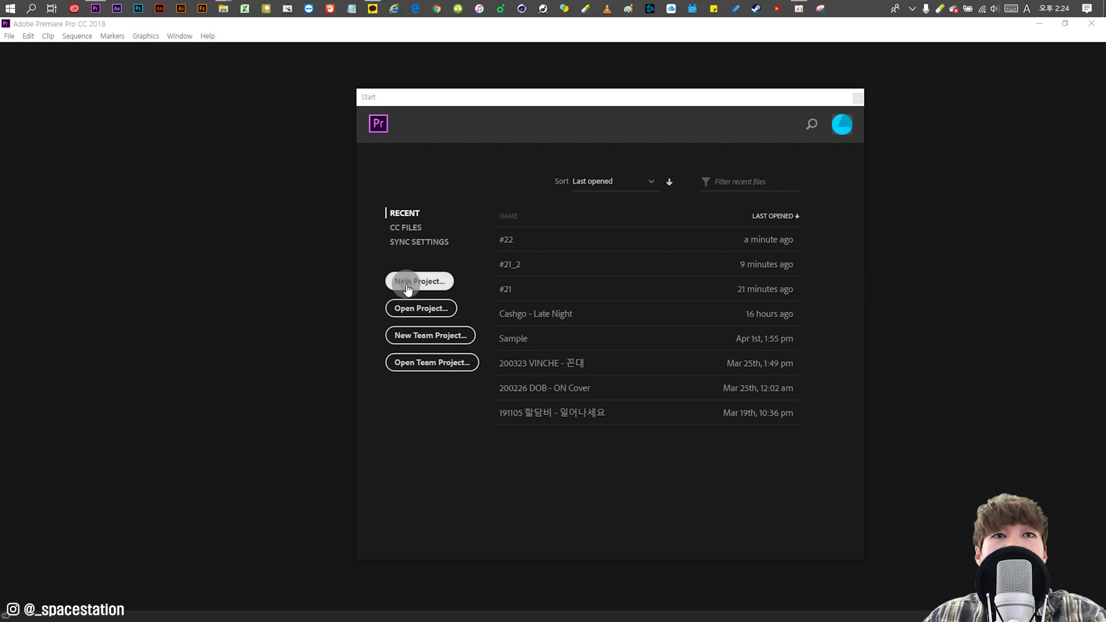
# Step: Create project #23.prproj with its save location set to the #23 folder
pyautogui.click(403, 282)
pyautogui.click(321, 122)
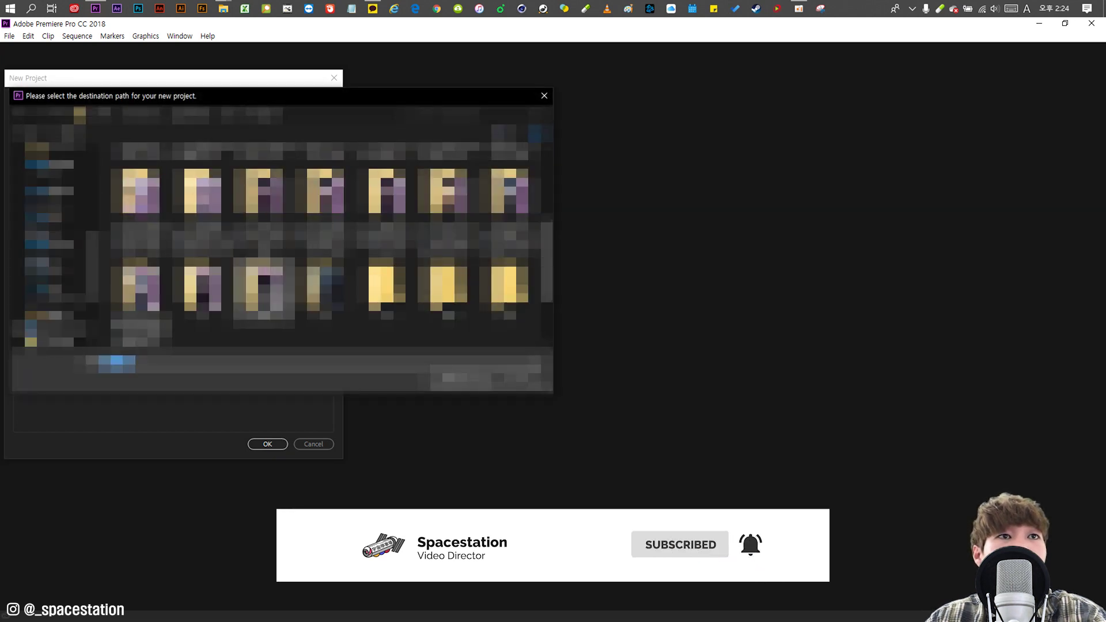
pyautogui.doubleClick(321, 285)
pyautogui.click(485, 398)
pyautogui.write('#23')
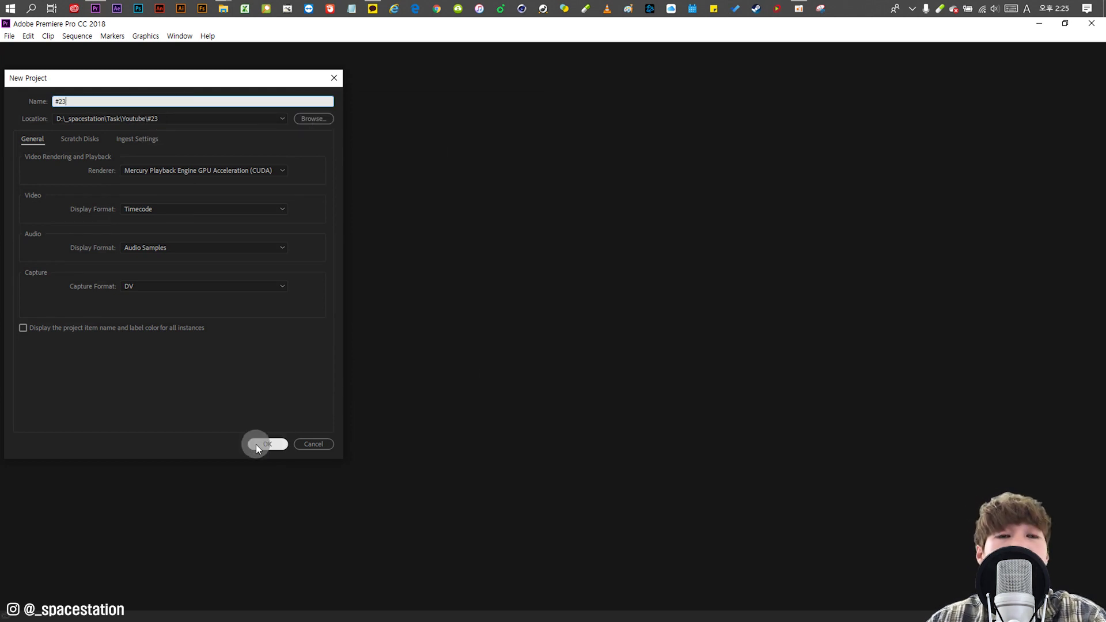
pyautogui.click(255, 444)
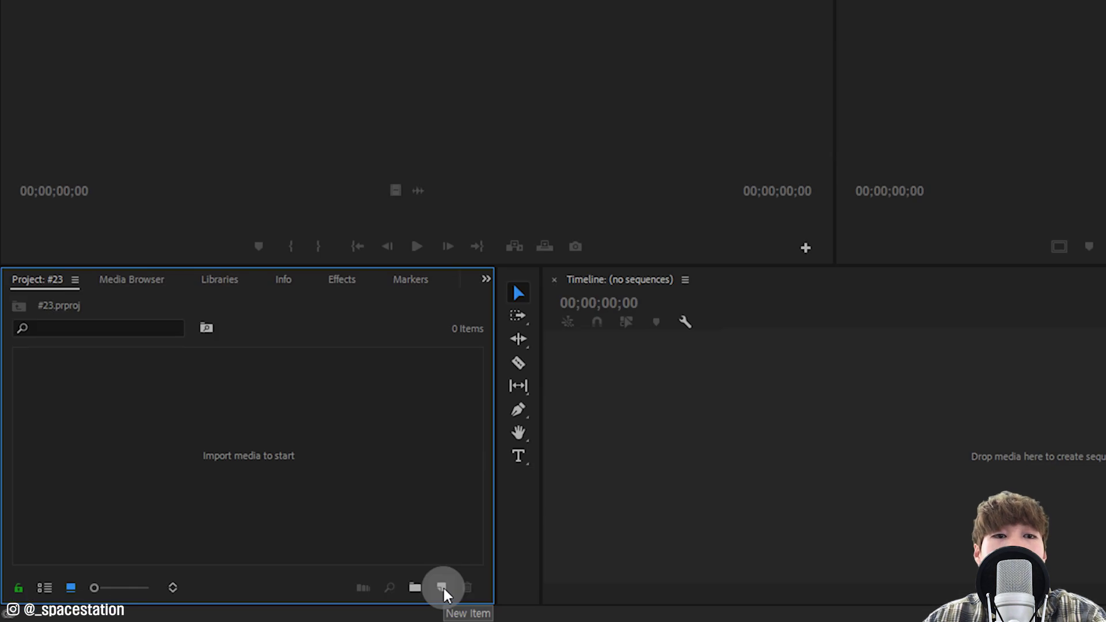
# Step: Add Sequence 01 using the Custom 1080p 23.976fps sequence preset
pyautogui.click(443, 593)
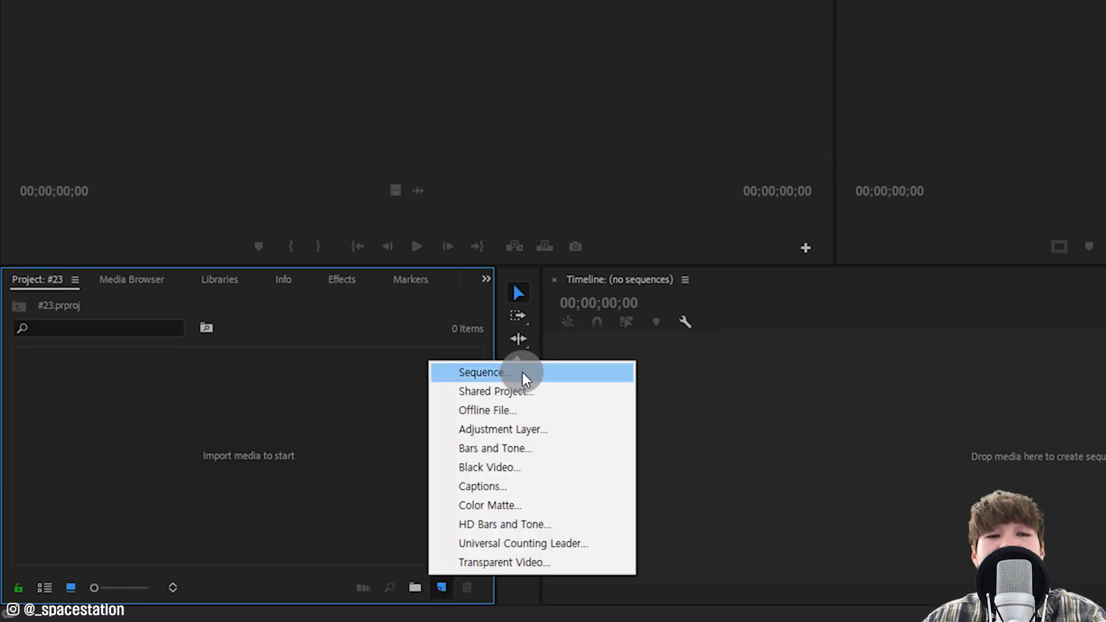
pyautogui.click(546, 373)
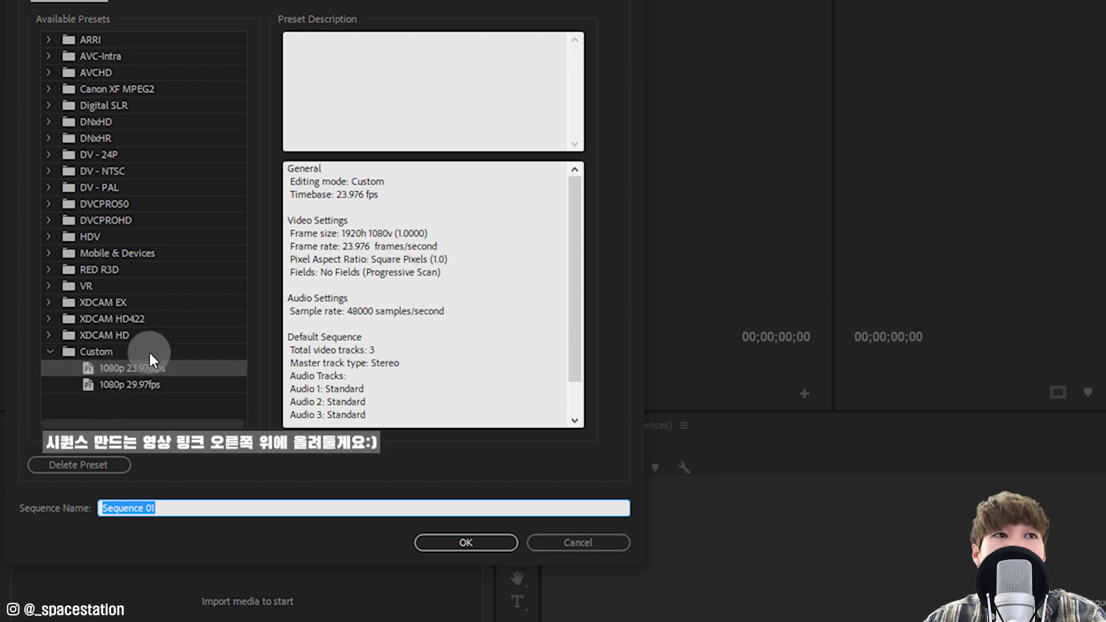
pyautogui.click(149, 369)
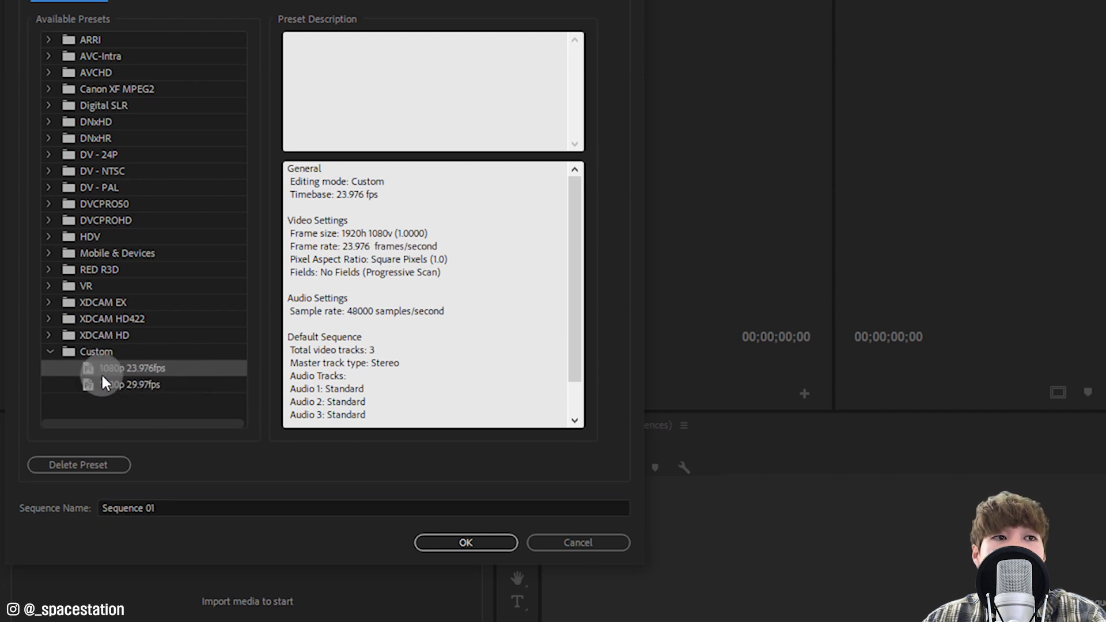
pyautogui.click(456, 541)
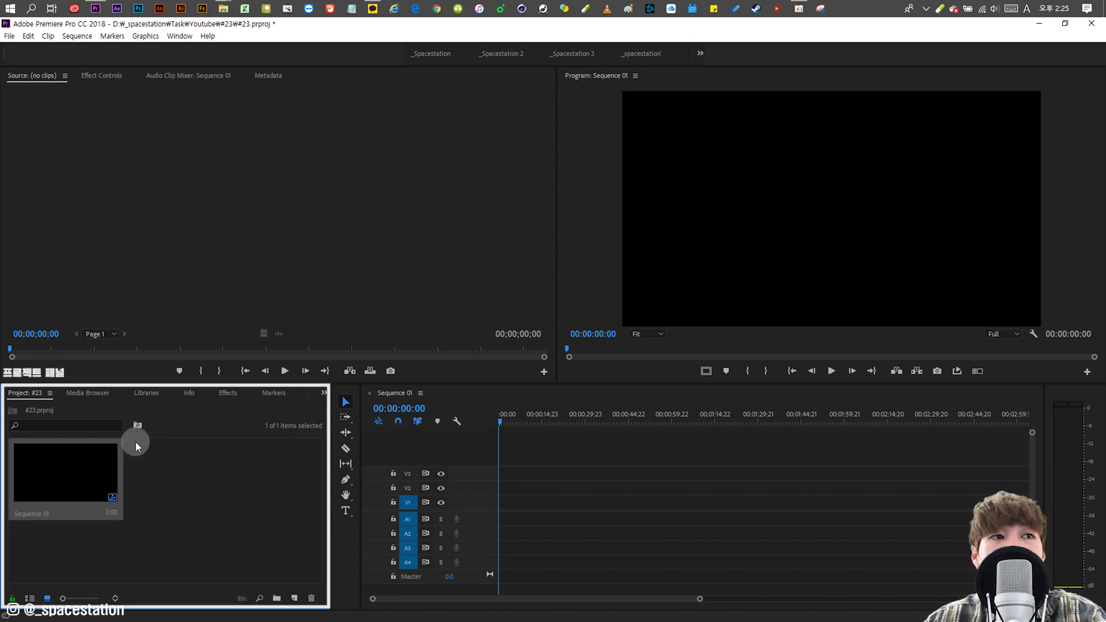
# Step: Import the video file C0020.MP4 into the Project panel
pyautogui.doubleClick(190, 505)
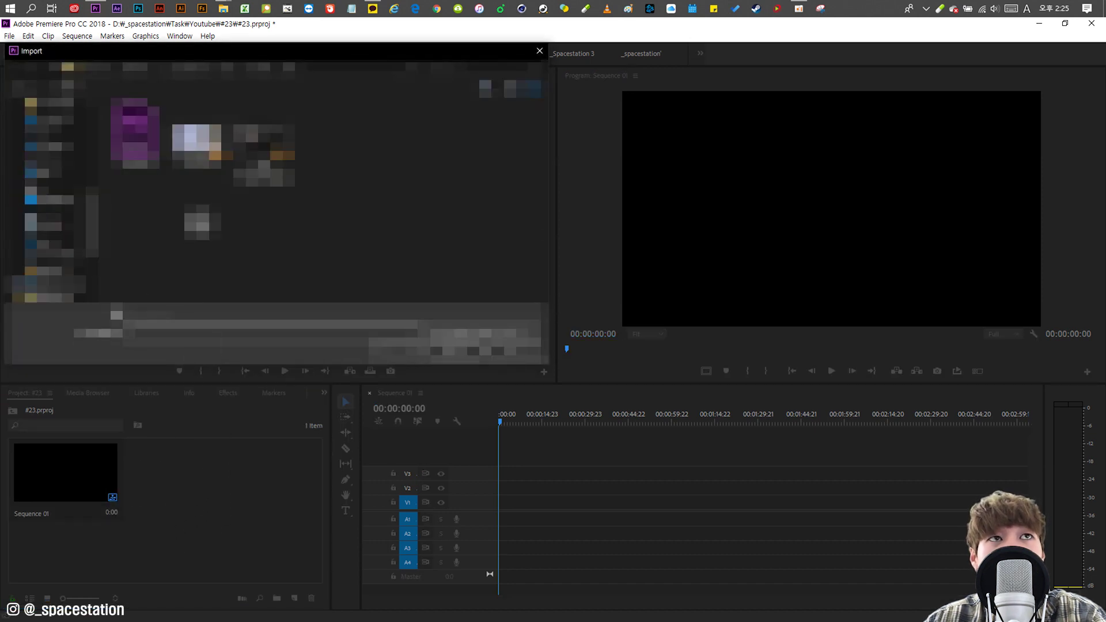
pyautogui.scroll(-3, 320, 242)
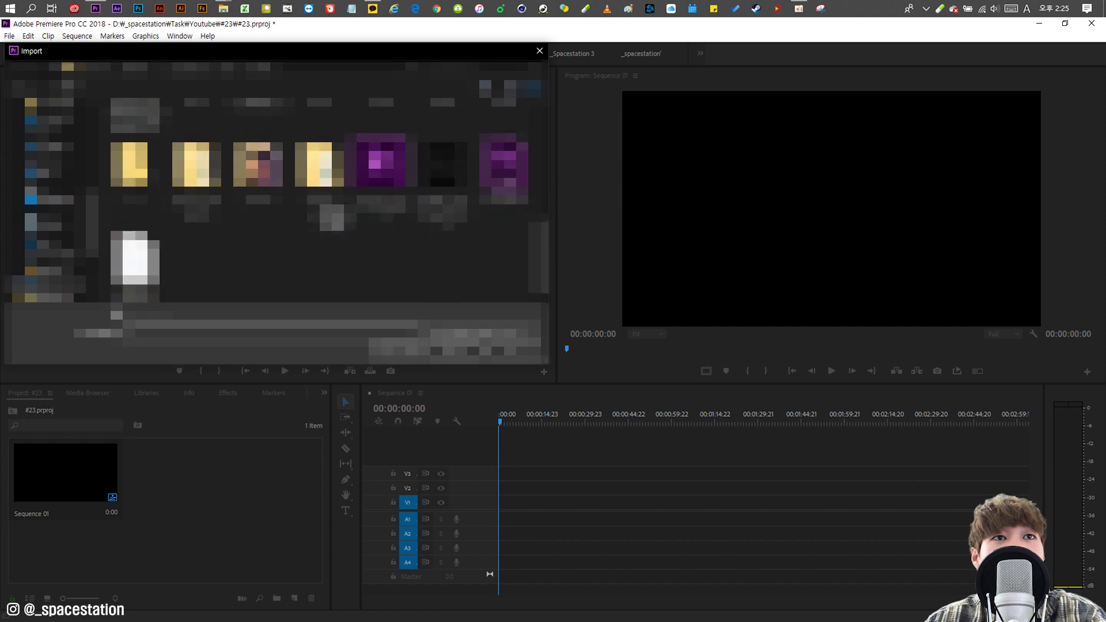
pyautogui.scroll(1, 320, 241)
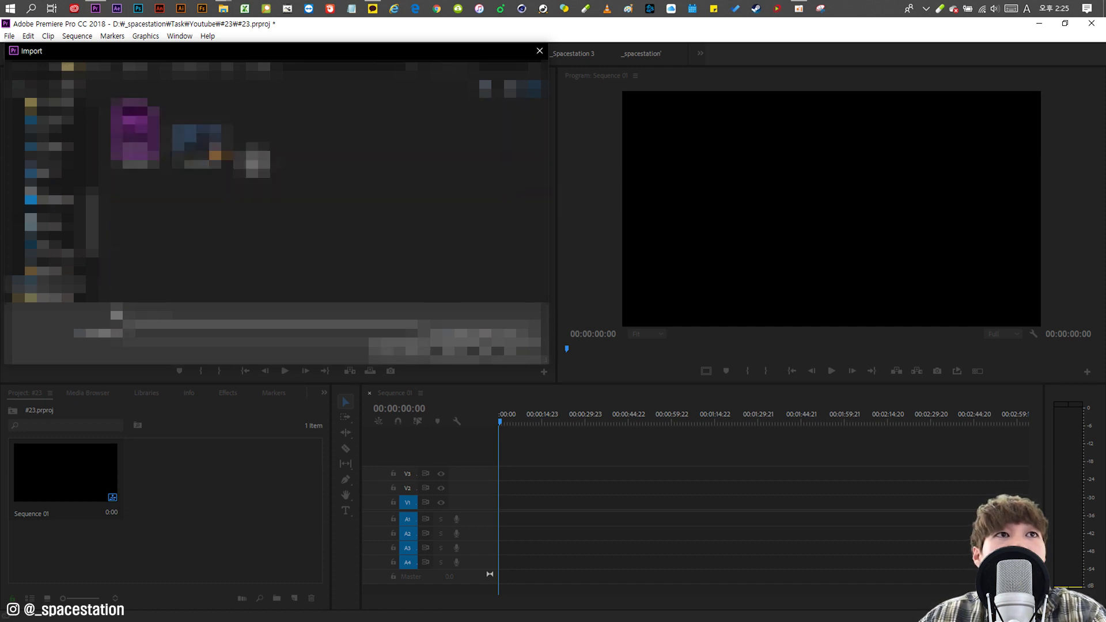
pyautogui.click(403, 378)
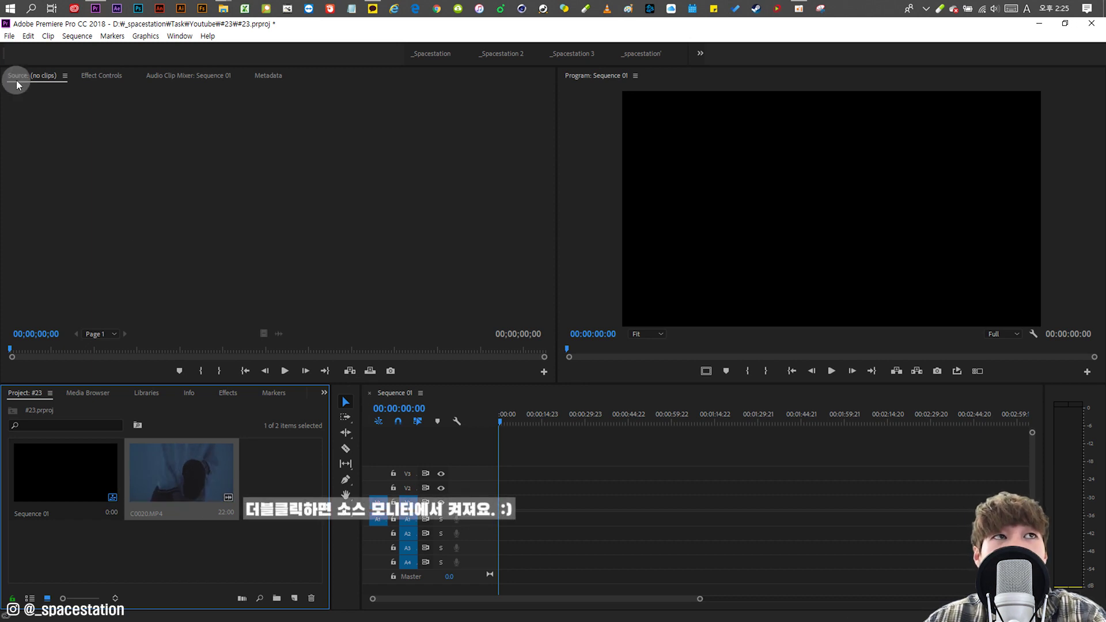
# Step: Mark a 00:00:01:23 In/Out range in C0020.MP4 and drag only its video onto track V1
pyautogui.doubleClick(192, 482)
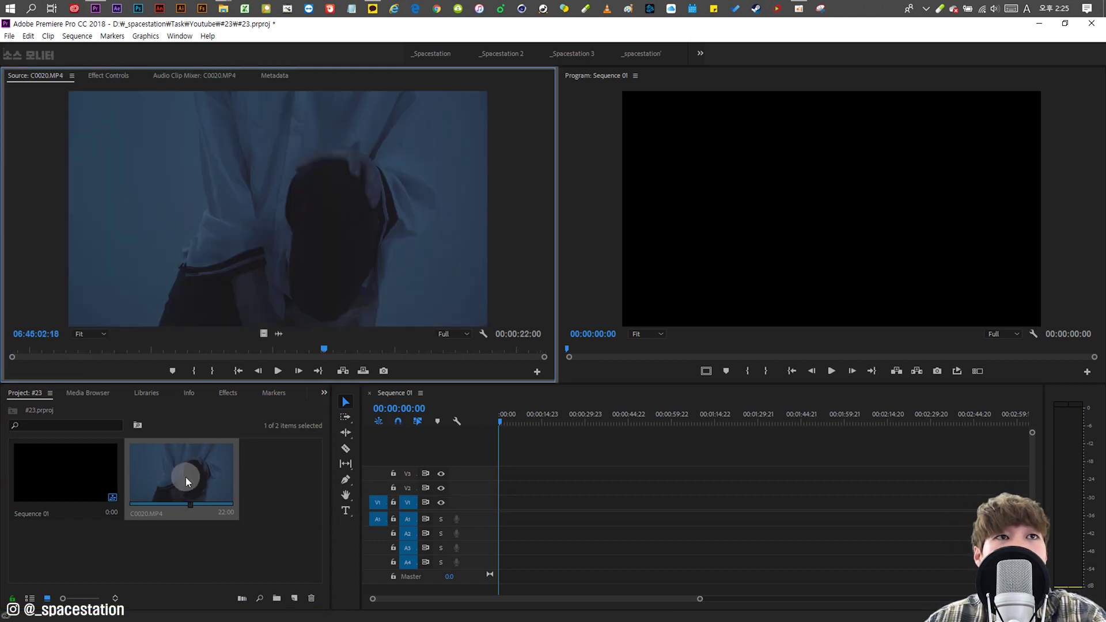
pyautogui.moveTo(255, 352)
pyautogui.mouseDown()
pyautogui.moveTo(14, 349)
pyautogui.moveTo(88, 350)
pyautogui.mouseUp()
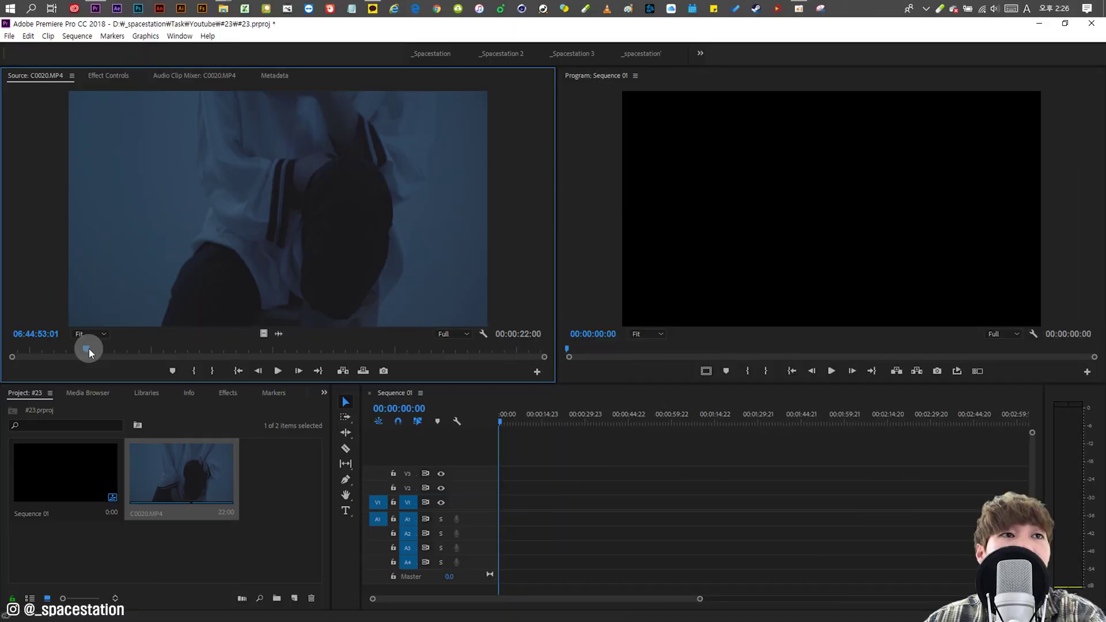
pyautogui.press('i')
pyautogui.moveTo(87, 348); pyautogui.dragTo(134, 350)
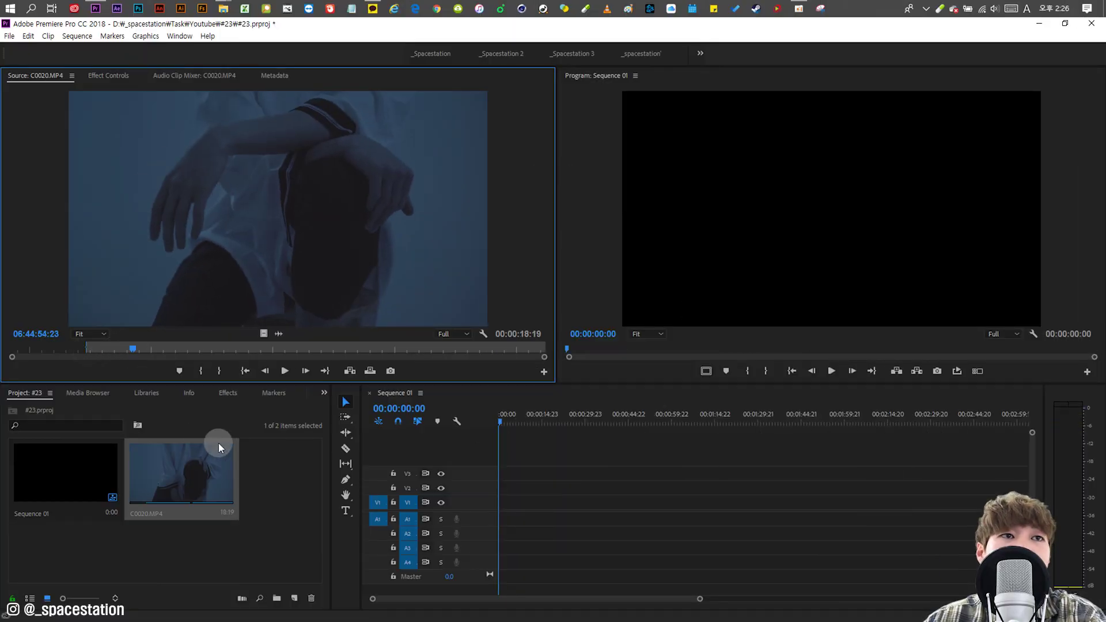
pyautogui.press('o')
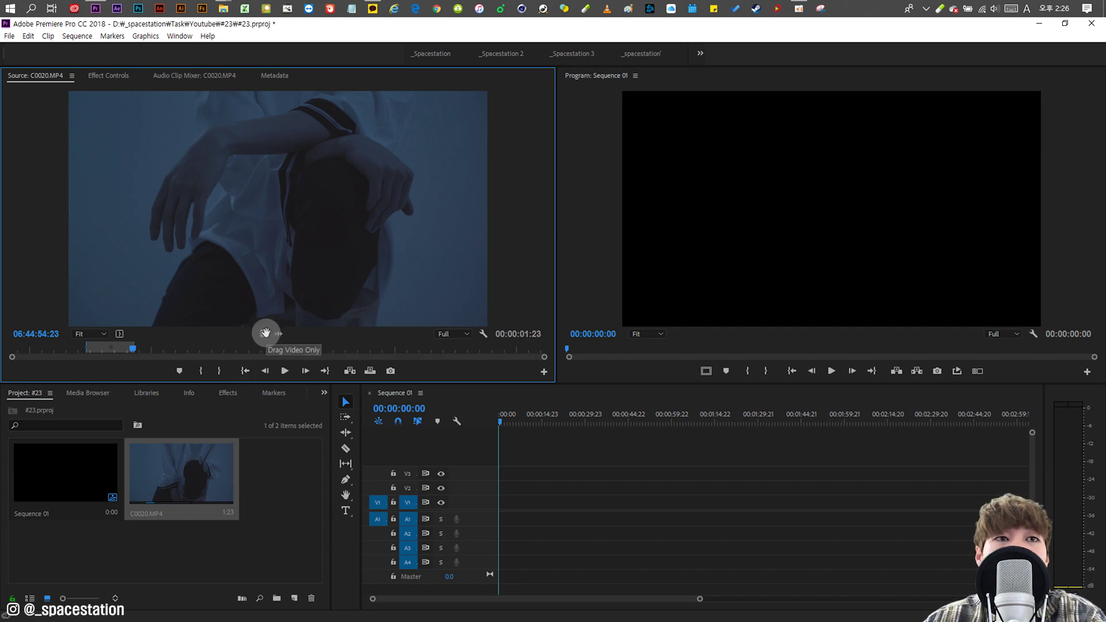
pyautogui.moveTo(280, 334); pyautogui.dragTo(262, 427)
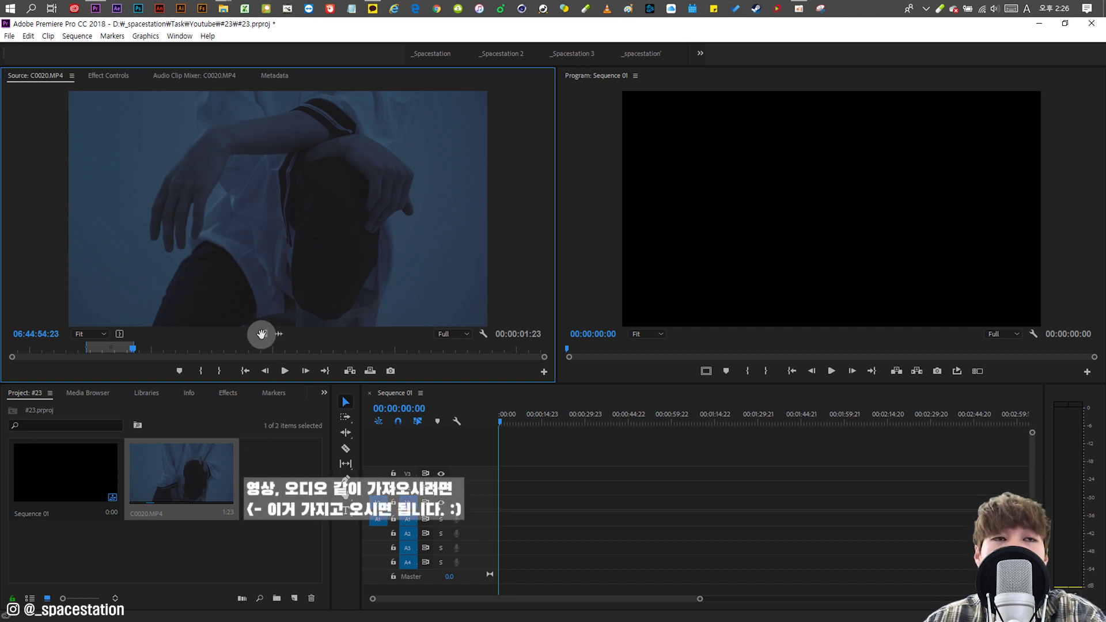
pyautogui.moveTo(261, 334); pyautogui.dragTo(500, 502)
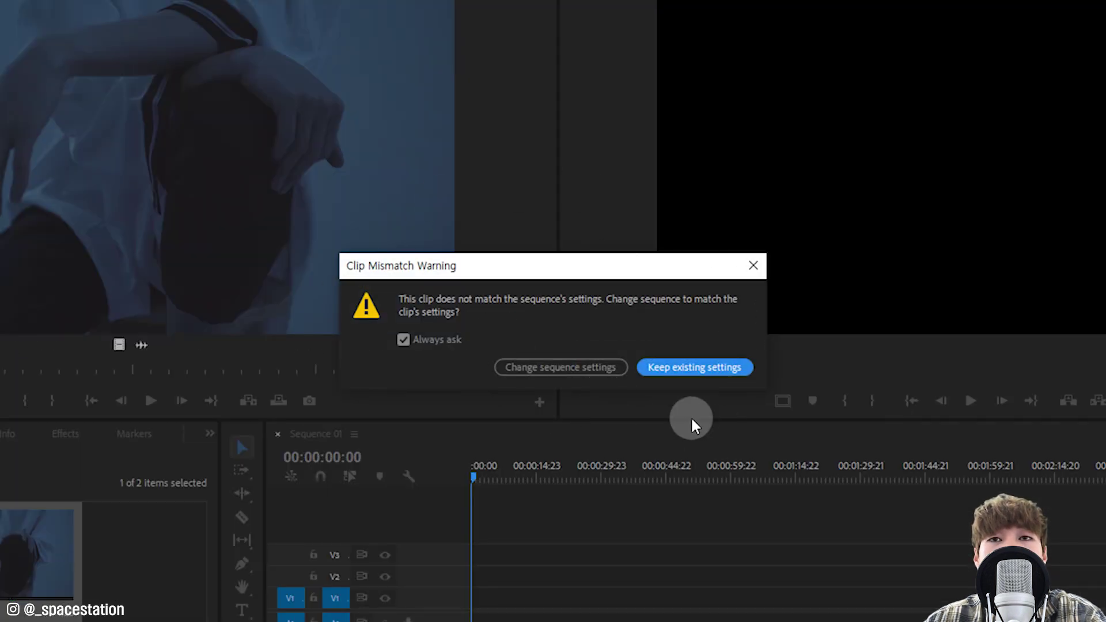
# Step: Keep the existing sequence settings and apply Scale to Frame Size to the C0020 clip
pyautogui.click(719, 369)
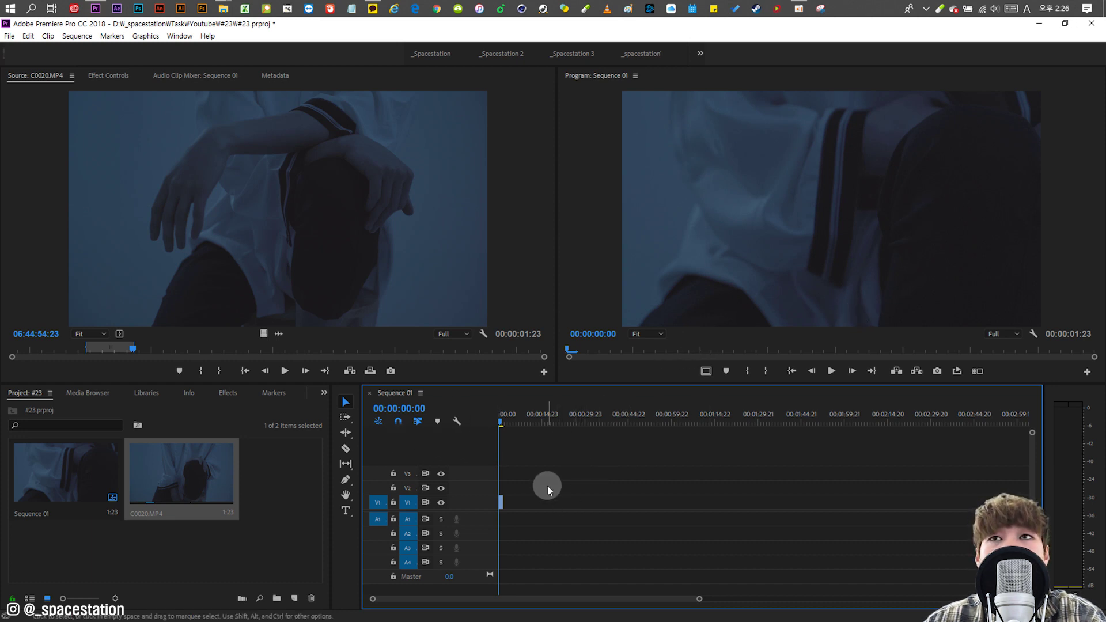
pyautogui.click(502, 504)
pyautogui.rightClick(503, 503)
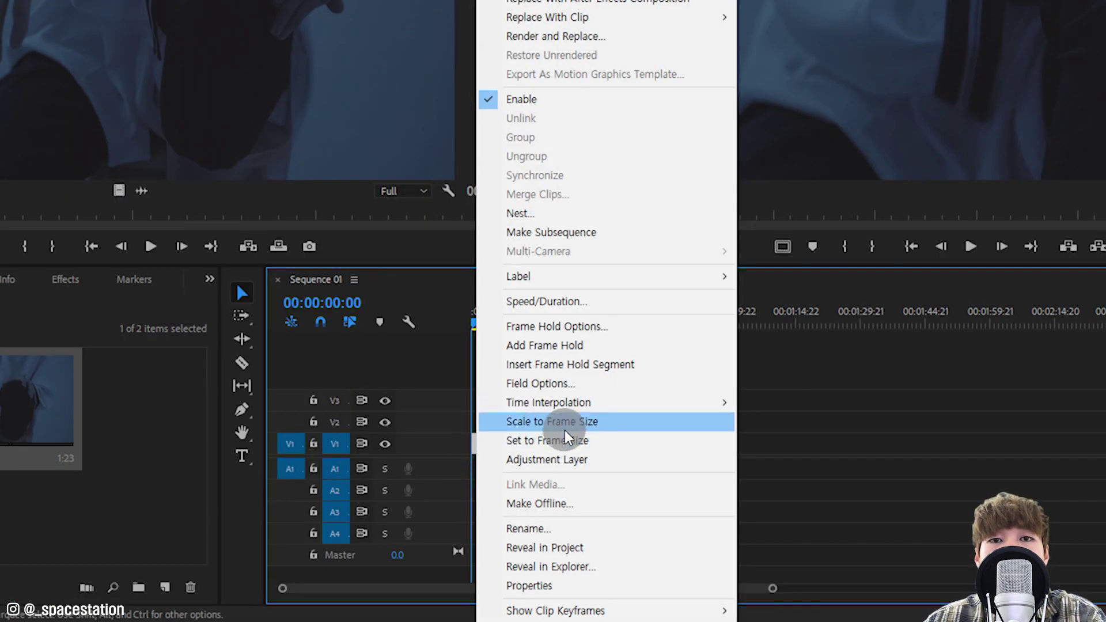
pyautogui.click(568, 423)
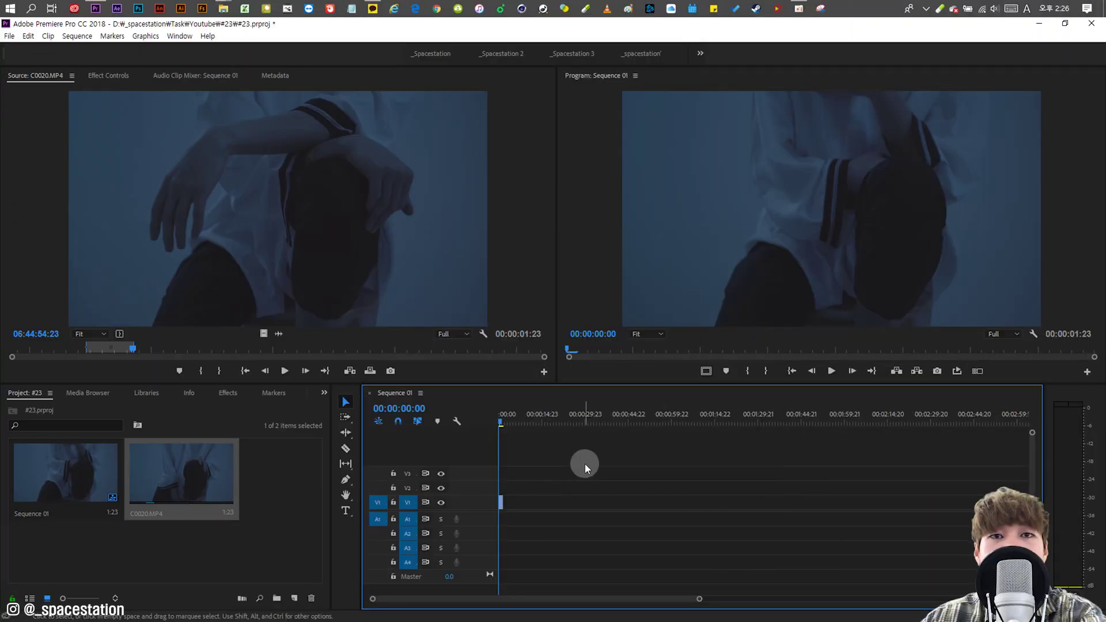
# Step: Put the playhead at 00:00:03:00 and drag the C0020 clip's end out to it
pyautogui.press('=')
pyautogui.press('=')
pyautogui.press('=')
pyautogui.press('=')
pyautogui.press('=')
pyautogui.press('space')
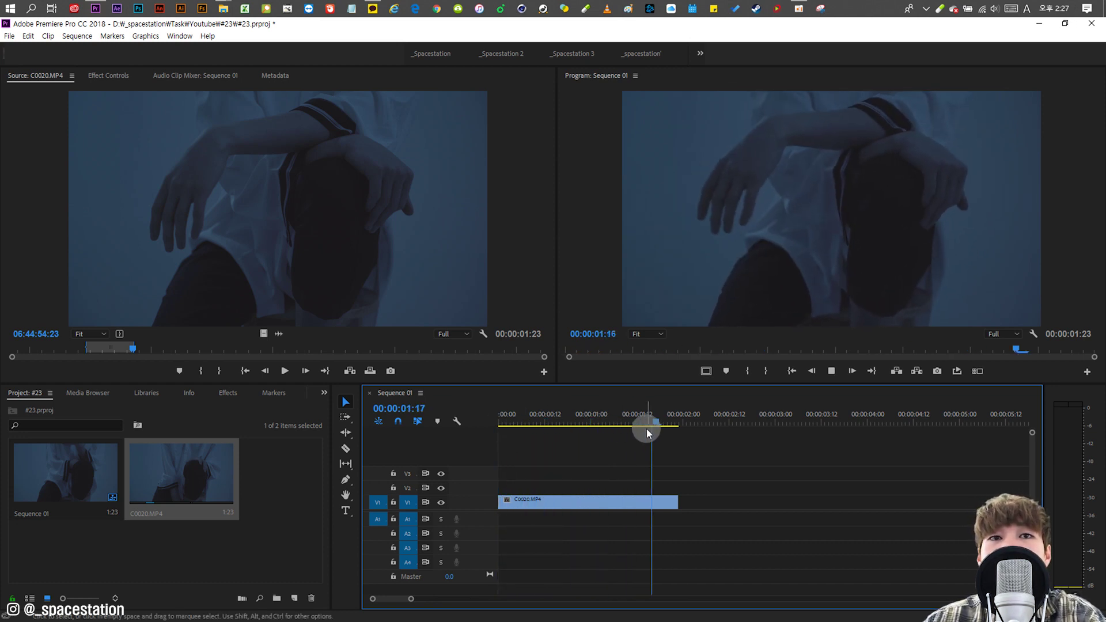
pyautogui.moveTo(646, 429); pyautogui.dragTo(682, 419)
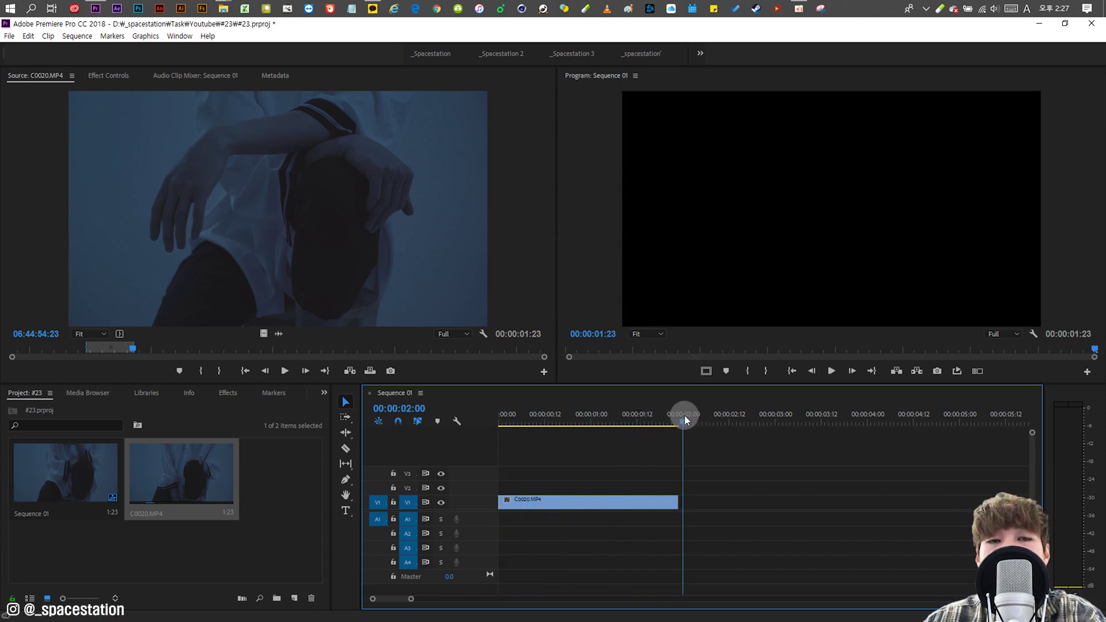
pyautogui.moveTo(808, 420); pyautogui.dragTo(776, 420)
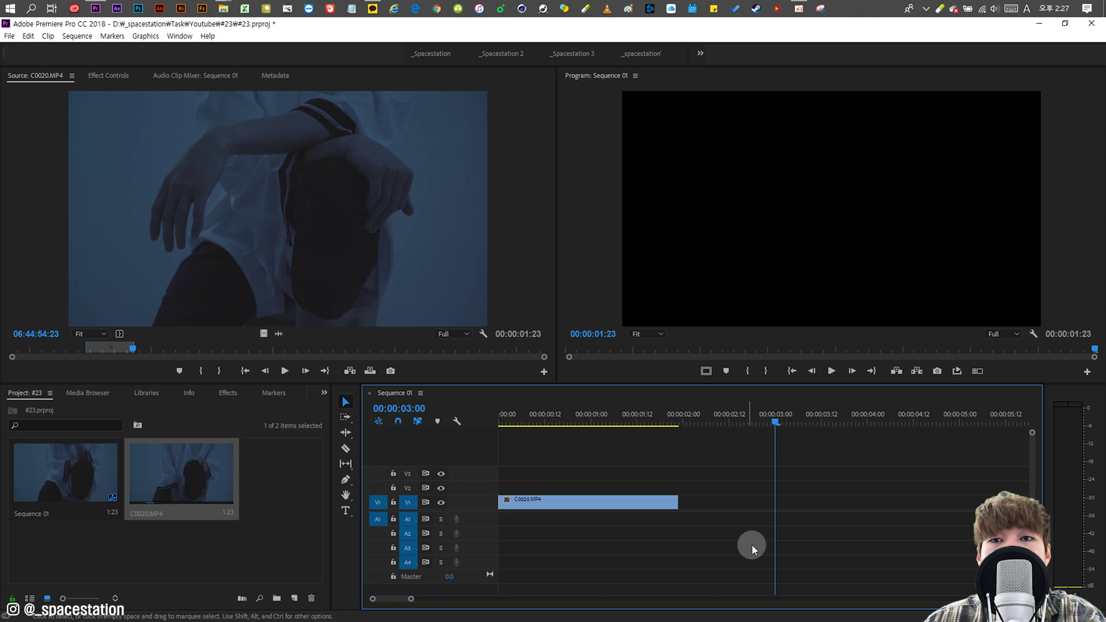
pyautogui.moveTo(683, 505); pyautogui.dragTo(775, 505)
pyautogui.moveTo(773, 413); pyautogui.dragTo(466, 400)
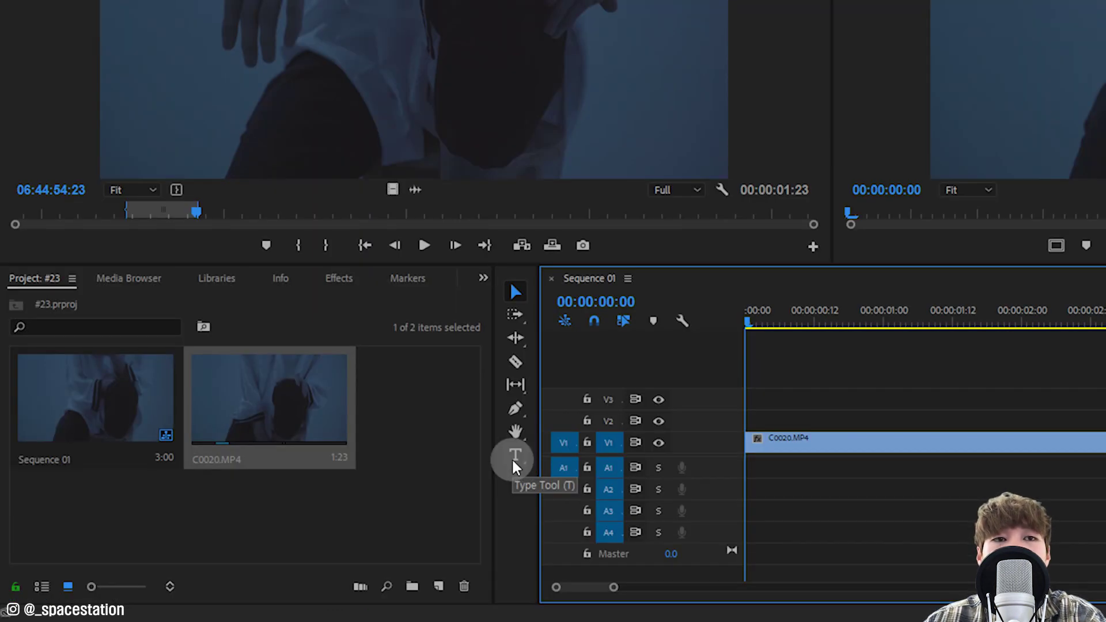
# Step: Type a 'LATE' text title over the video in the program monitor
pyautogui.click(515, 458)
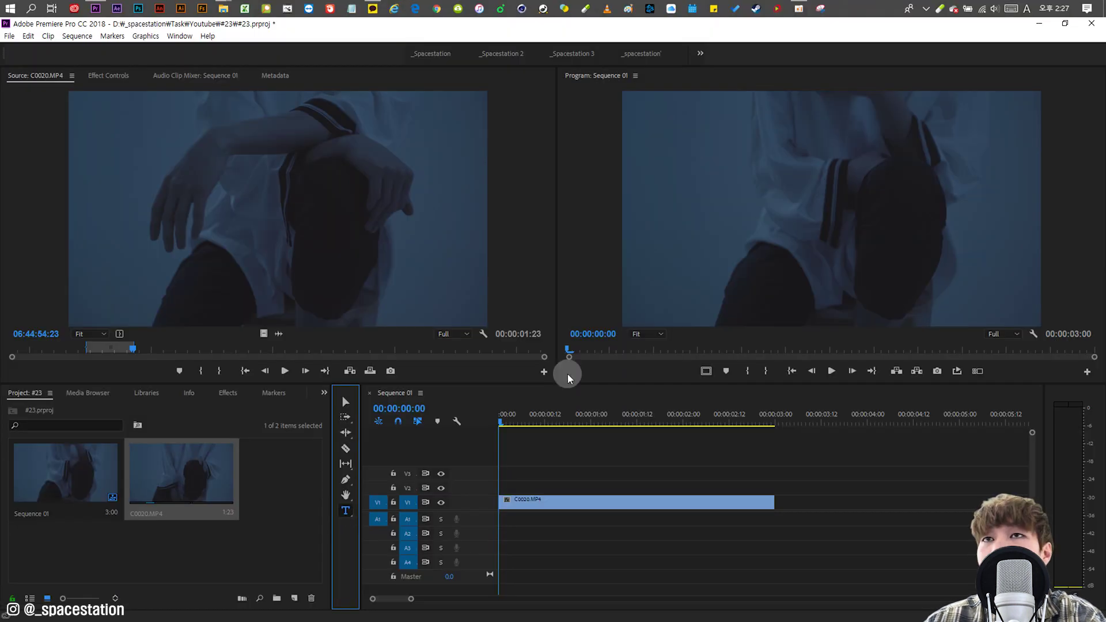
pyautogui.click(797, 203)
pyautogui.write('Z')
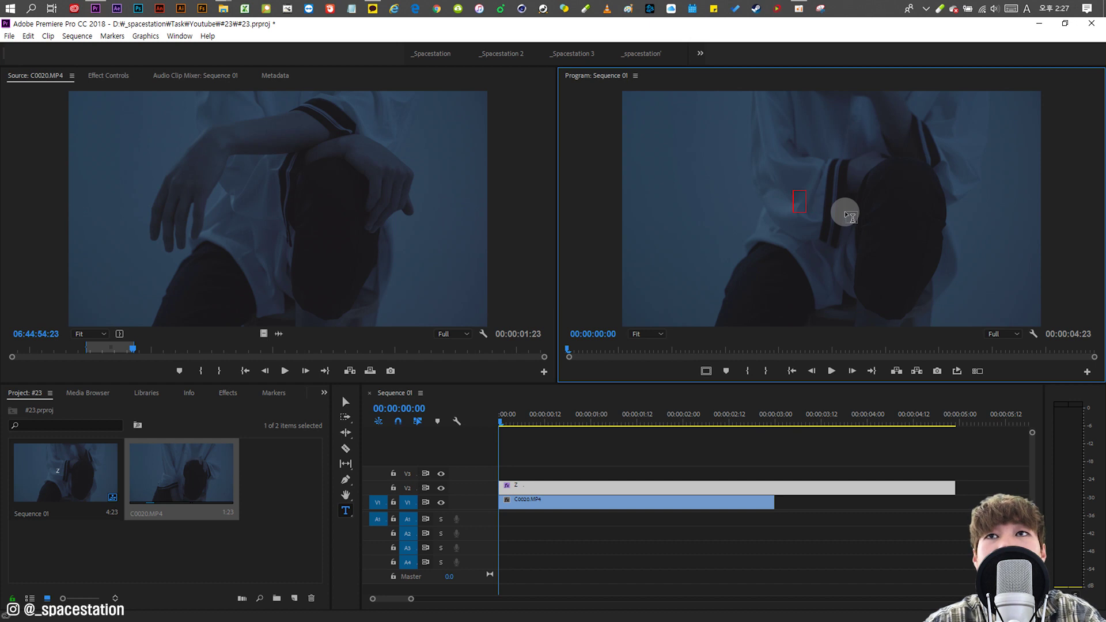
pyautogui.write('LATE')
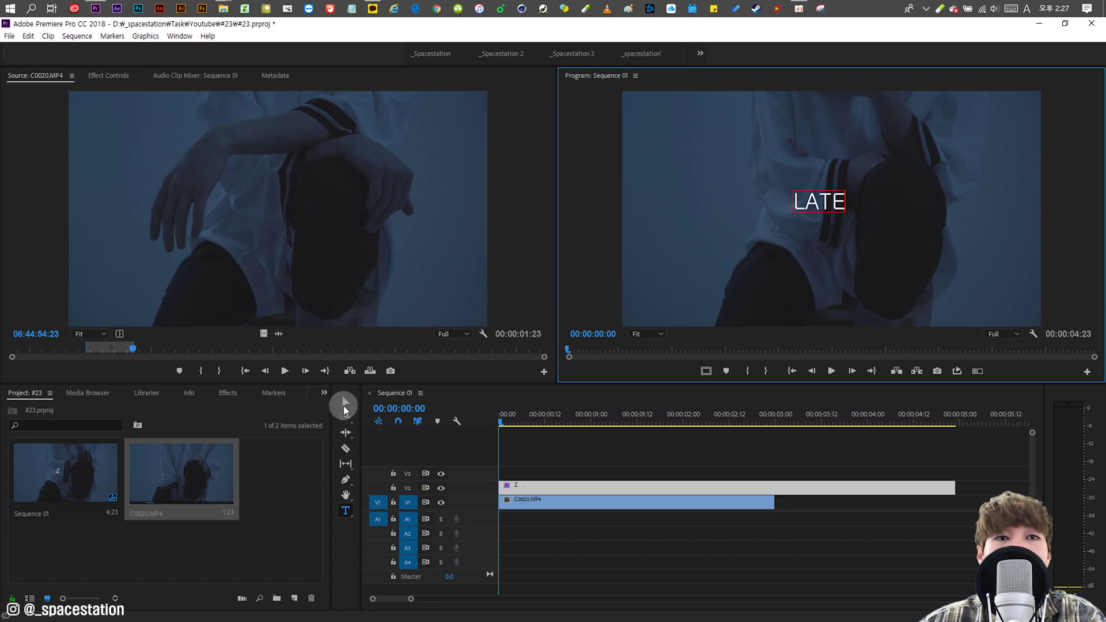
pyautogui.click(345, 401)
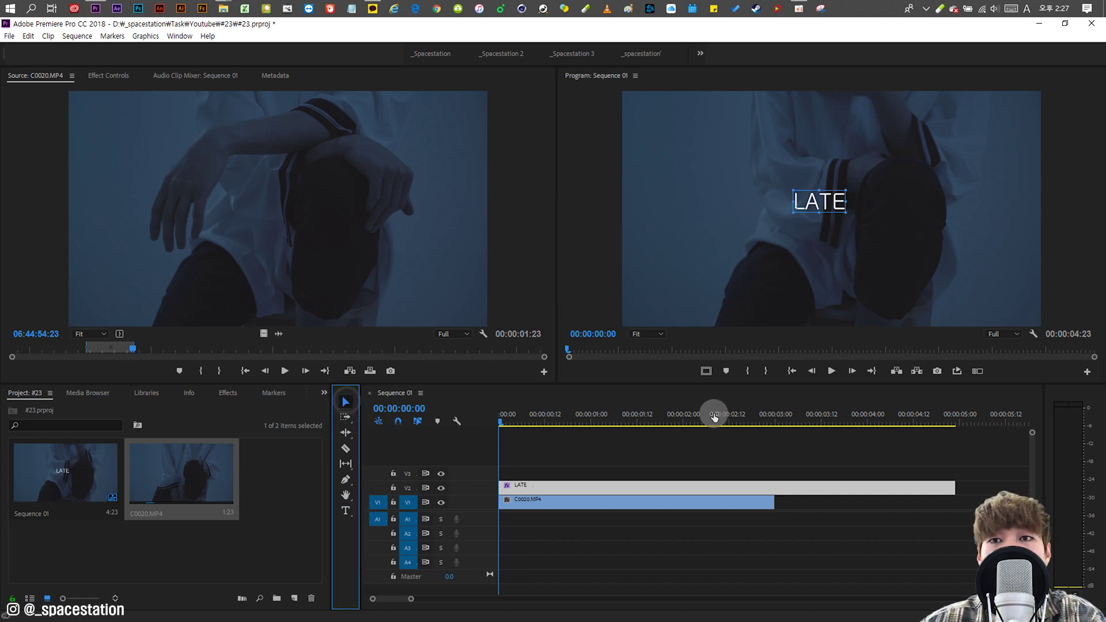
# Step: Trim the LATE title clip on V2 so it ends at 00:00:03:00
pyautogui.click(763, 417)
pyautogui.moveTo(770, 418); pyautogui.dragTo(775, 417)
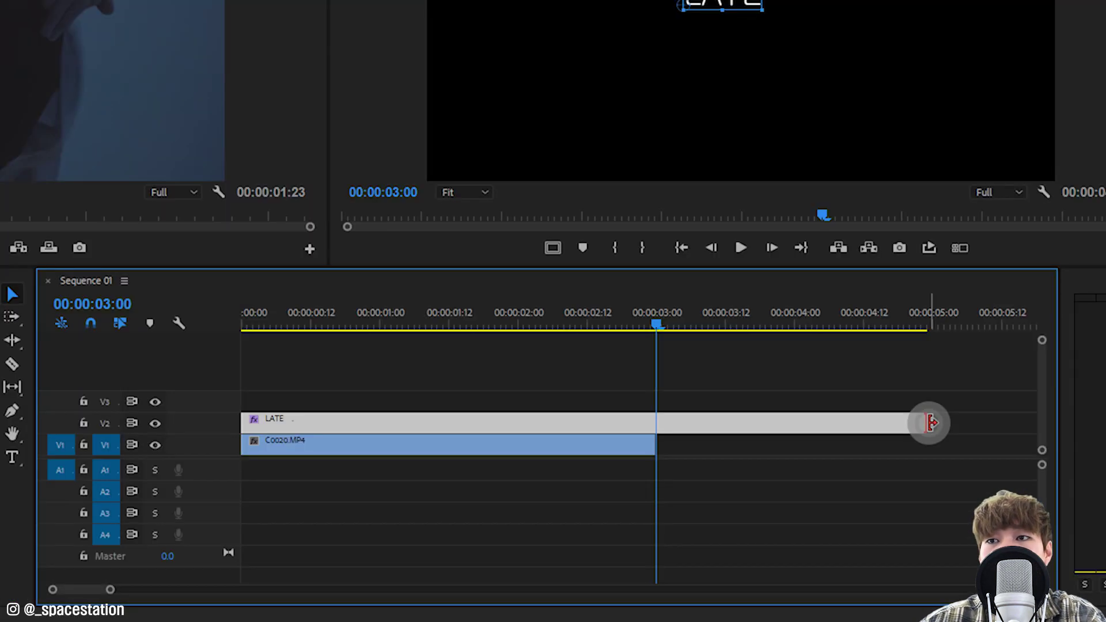
pyautogui.moveTo(959, 488); pyautogui.dragTo(769, 487)
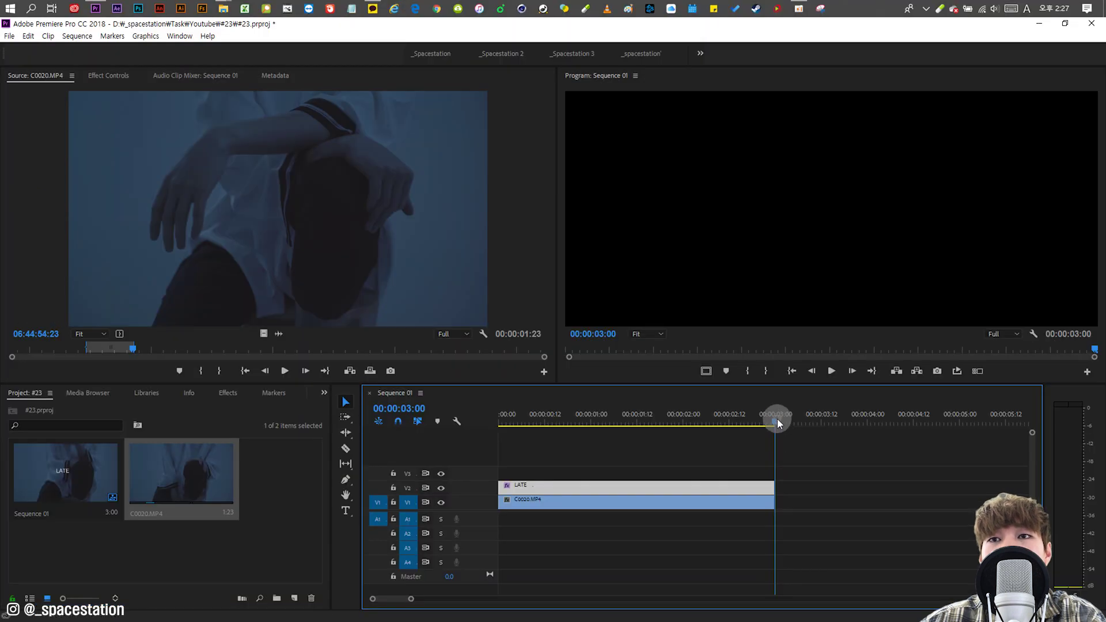
pyautogui.moveTo(776, 419); pyautogui.dragTo(501, 424)
pyautogui.click(594, 439)
pyautogui.click(582, 487)
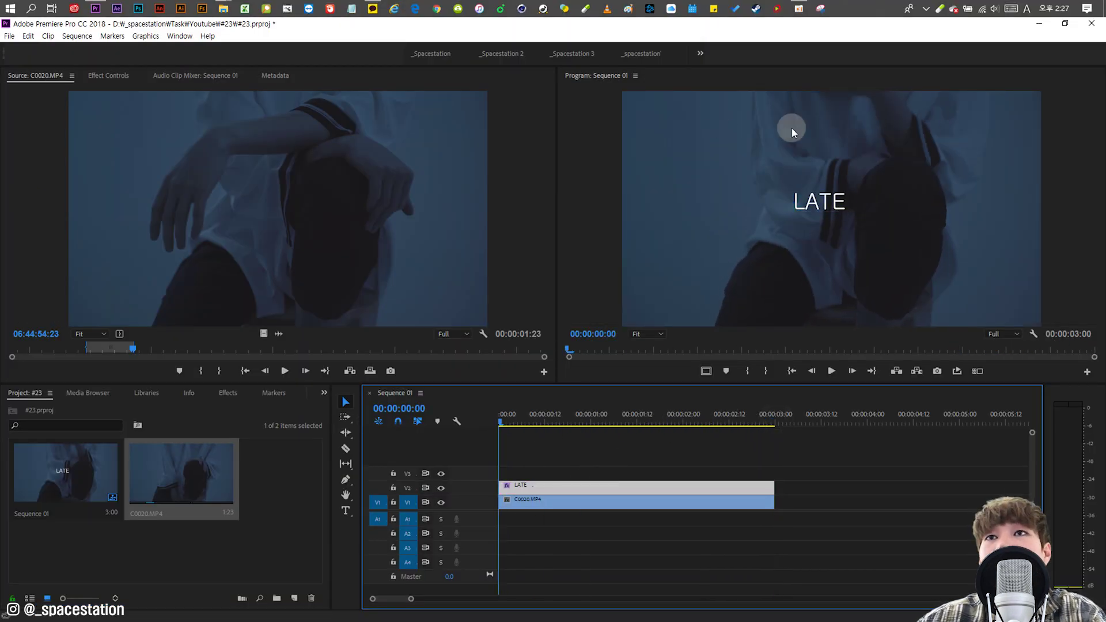
# Step: Dock the Essential Graphics panel beside the program monitor and show the LATE title's Edit properties
pyautogui.click(822, 203)
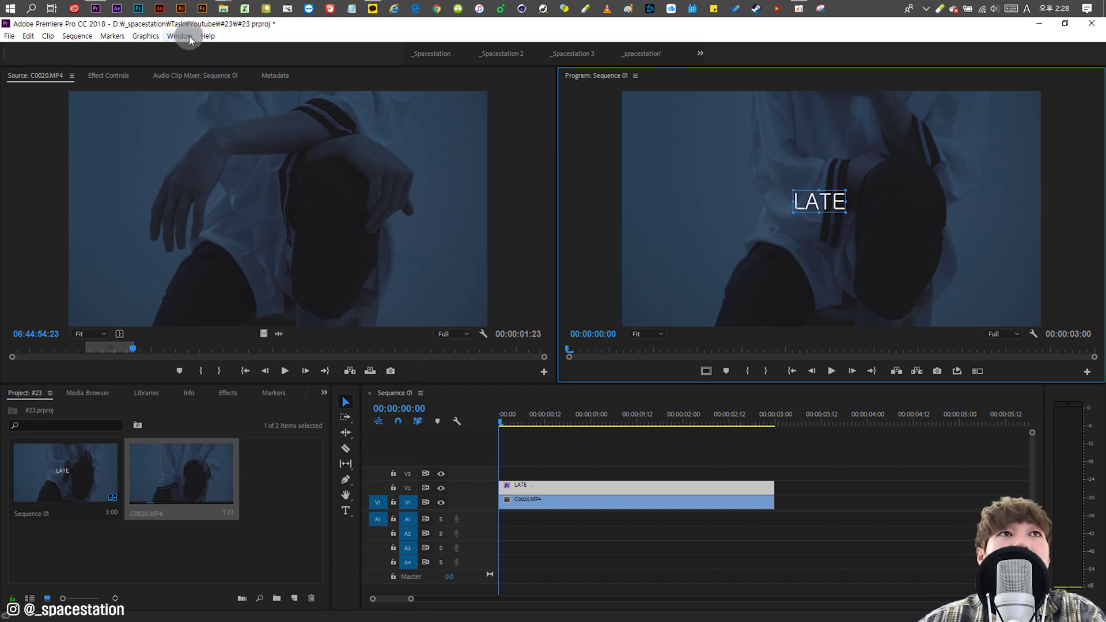
pyautogui.click(179, 36)
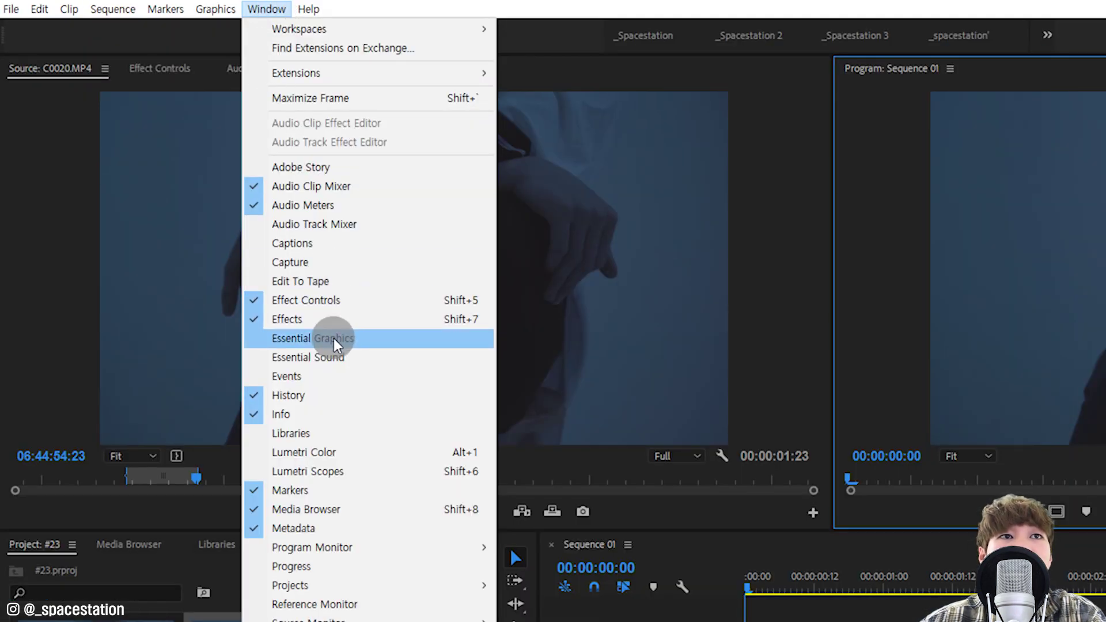
pyautogui.click(331, 339)
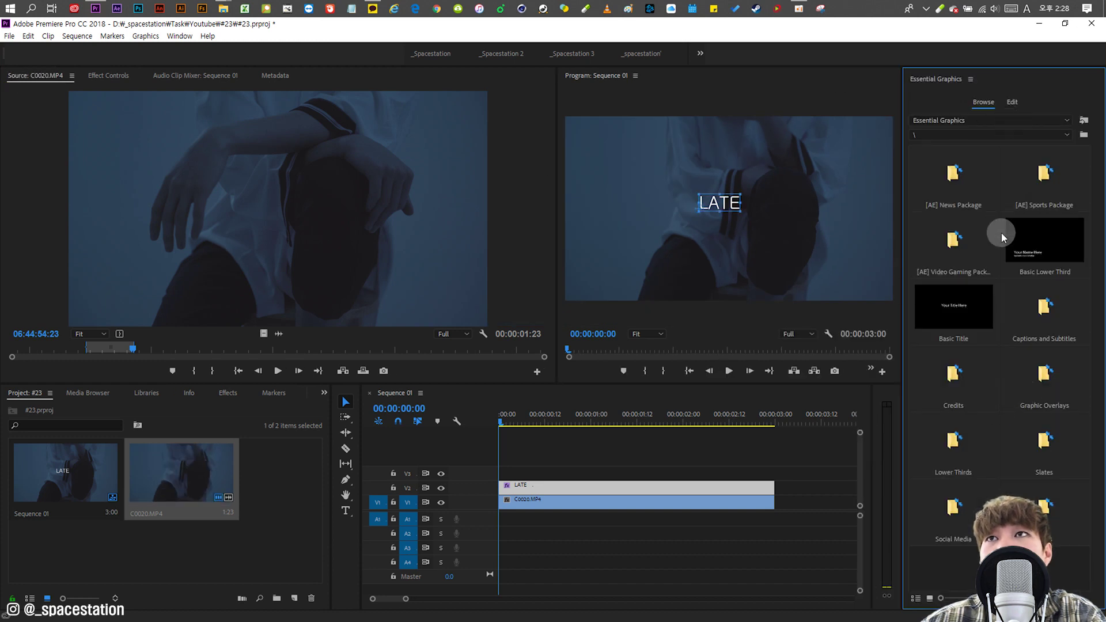
pyautogui.moveTo(942, 80); pyautogui.dragTo(236, 196)
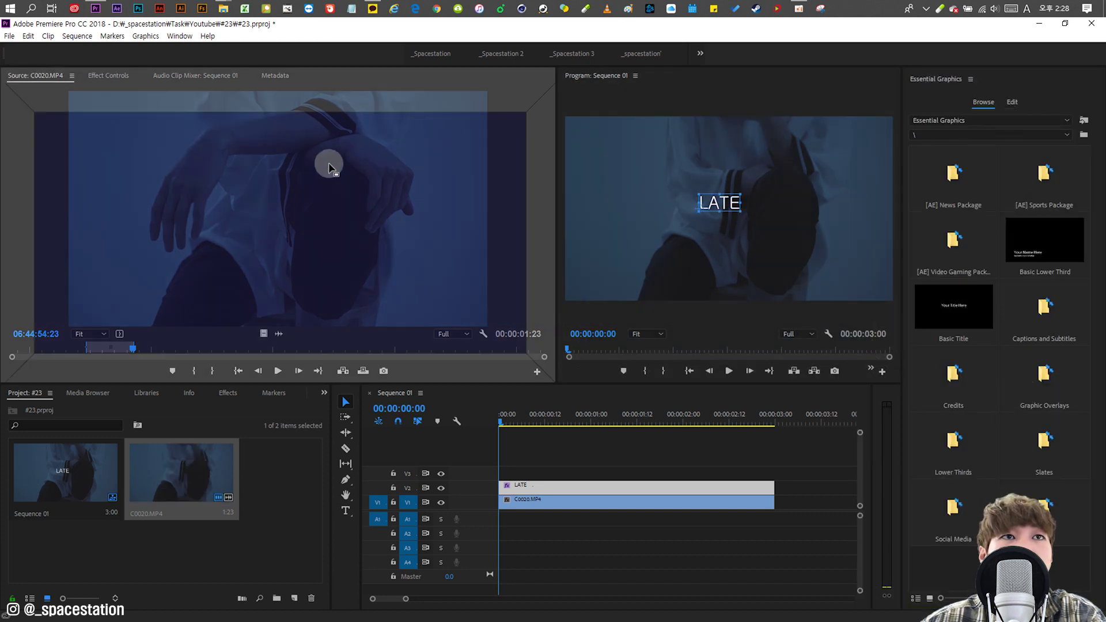
pyautogui.moveTo(276, 246); pyautogui.dragTo(267, 196)
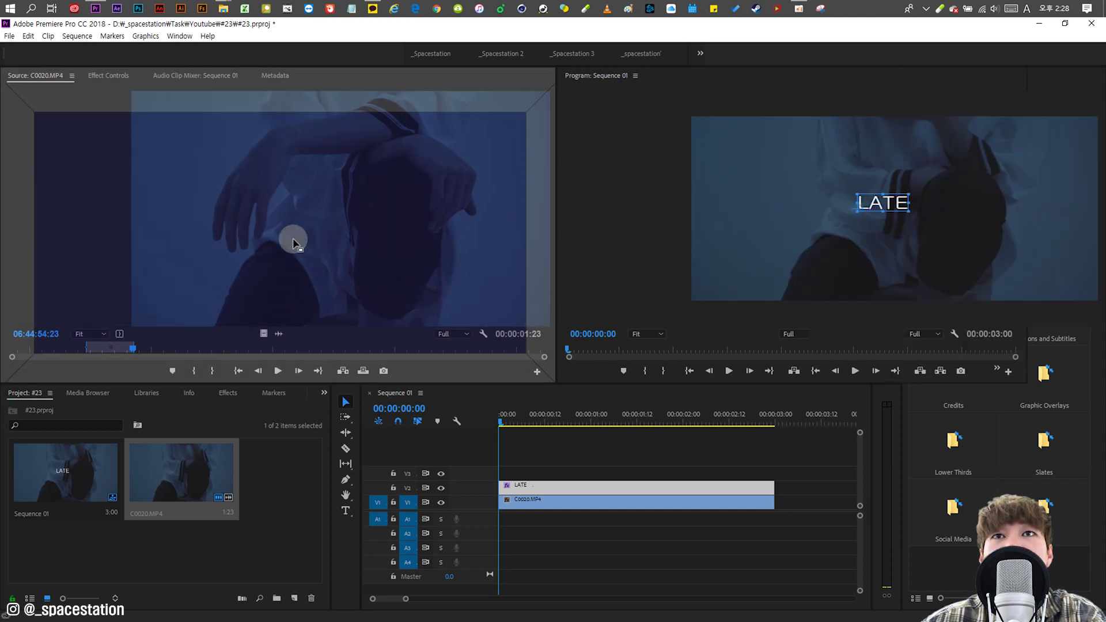
pyautogui.moveTo(326, 229); pyautogui.dragTo(292, 237)
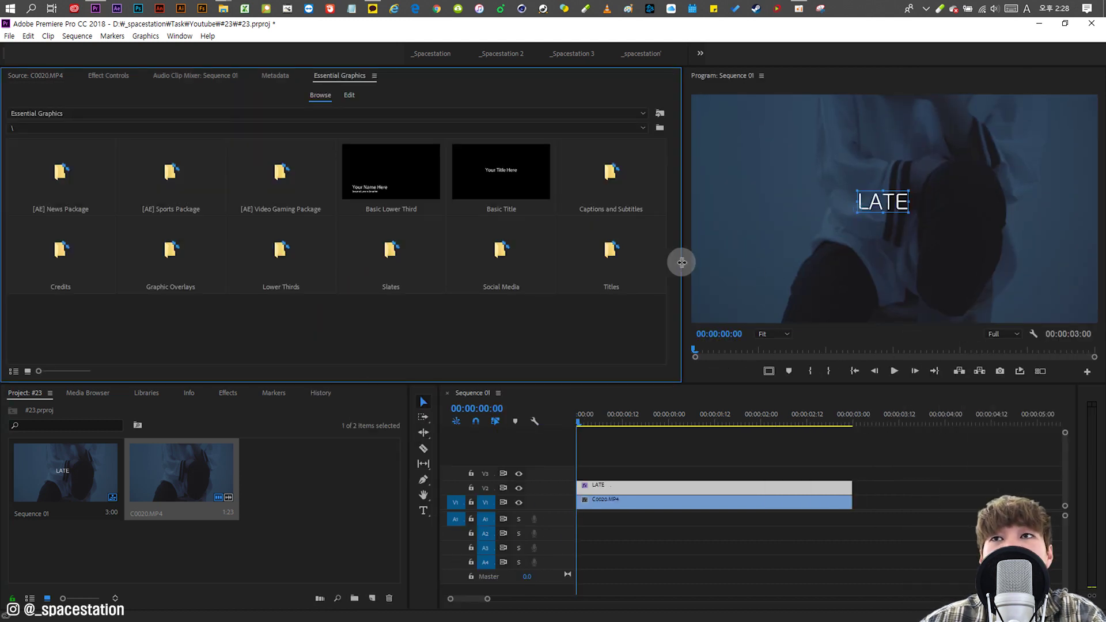
pyautogui.moveTo(680, 257); pyautogui.dragTo(481, 258)
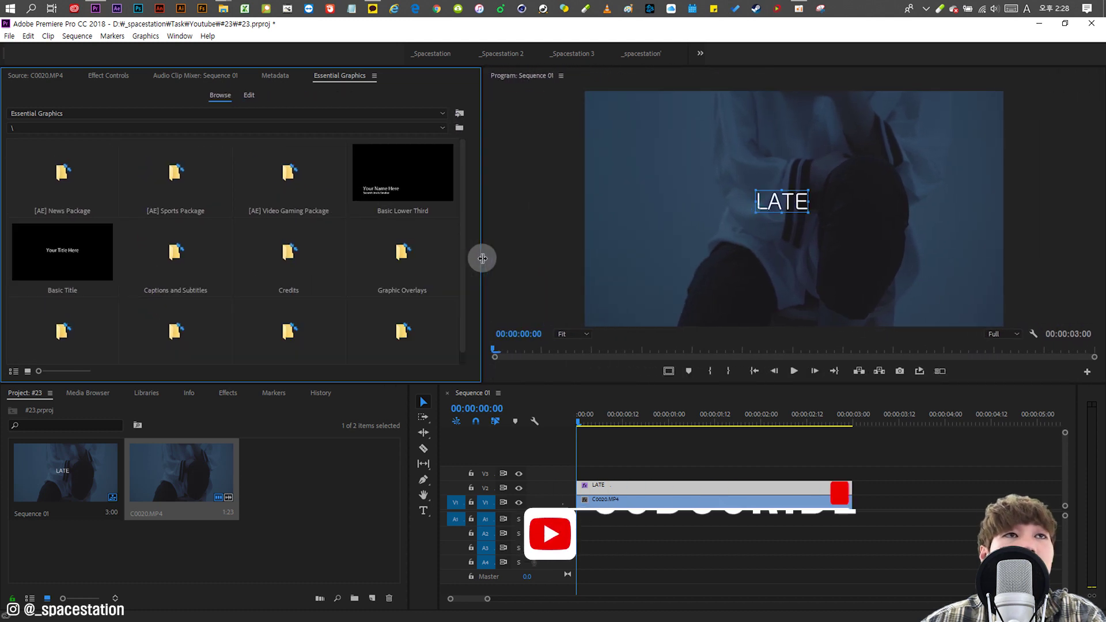
pyautogui.click(249, 98)
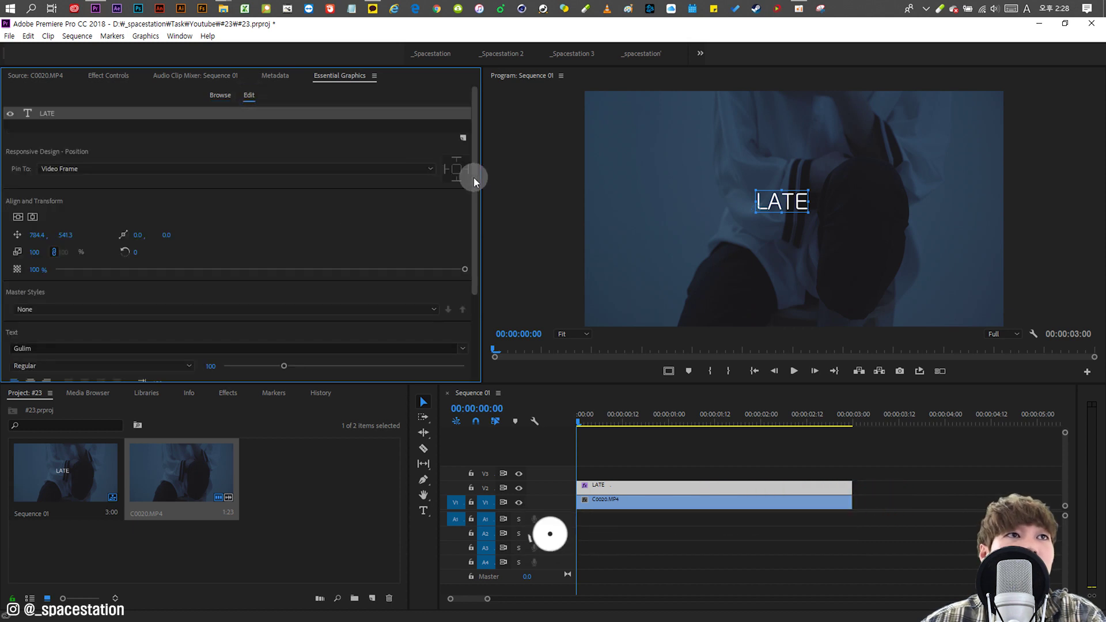
# Step: Change the LATE title's font to Headline R and centre it in the frame
pyautogui.moveTo(474, 205); pyautogui.dragTo(468, 256)
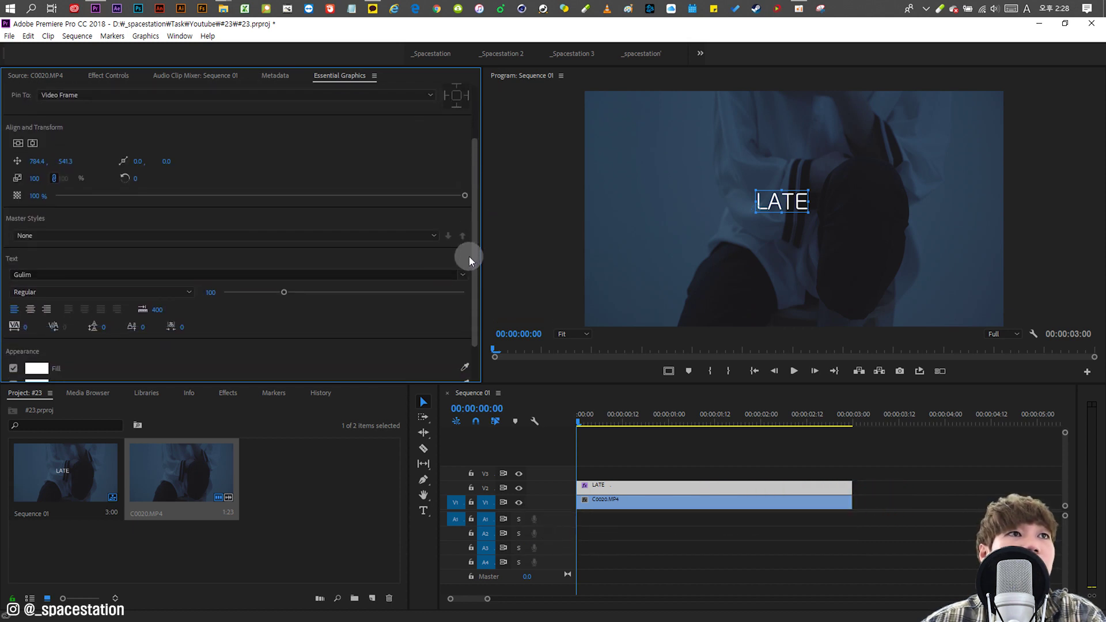
pyautogui.click(19, 139)
pyautogui.click(32, 137)
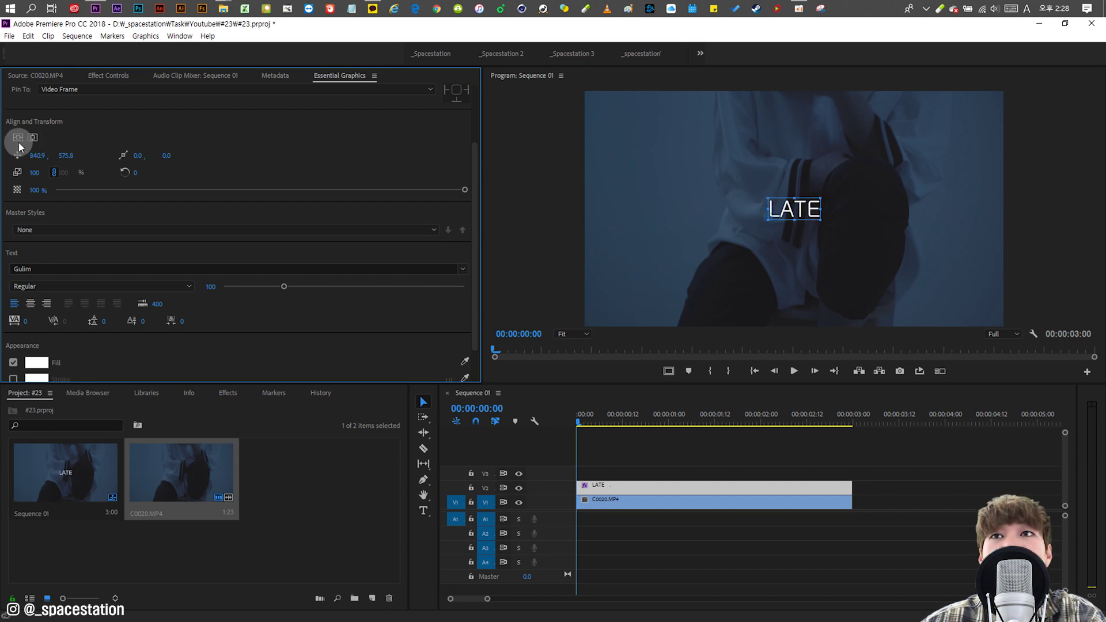
pyautogui.click(131, 271)
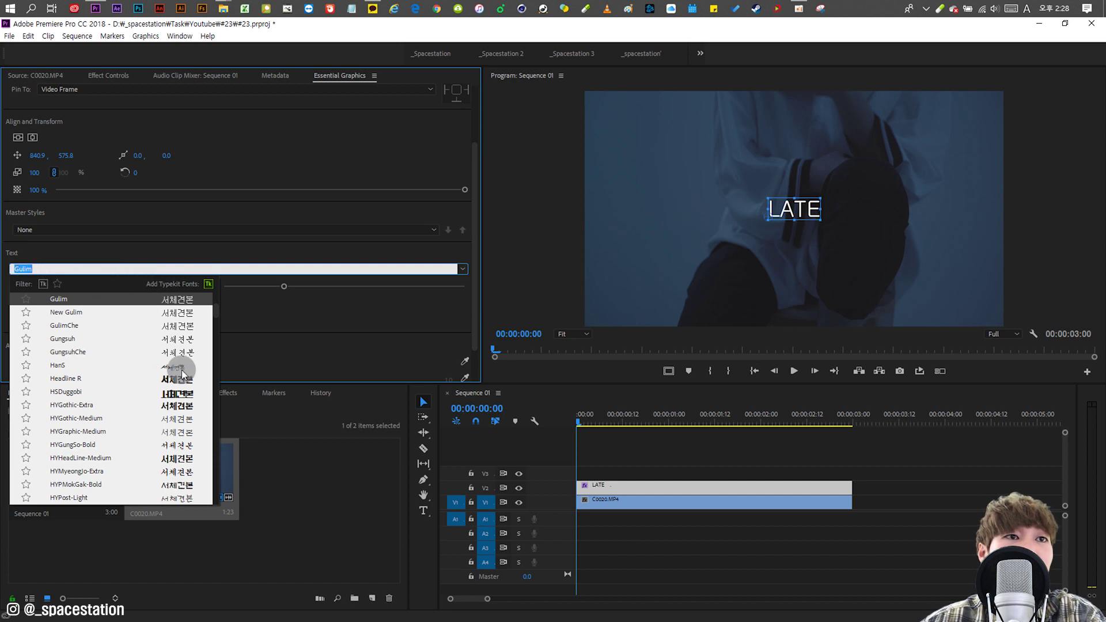
pyautogui.click(79, 383)
pyautogui.moveTo(474, 223)
pyautogui.mouseDown()
pyautogui.moveTo(477, 247)
pyautogui.moveTo(375, 201)
pyautogui.mouseUp()
pyautogui.click(19, 148)
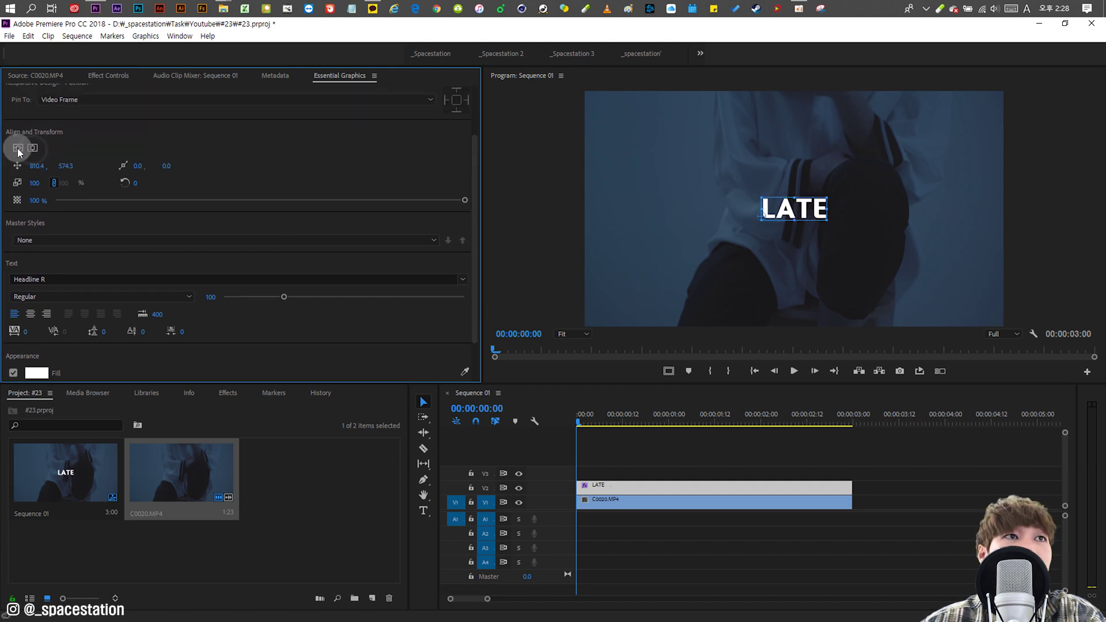
# Step: Scale the title to 200%, re-centre it both ways, and play back to check
pyautogui.scroll(-1, 475, 208)
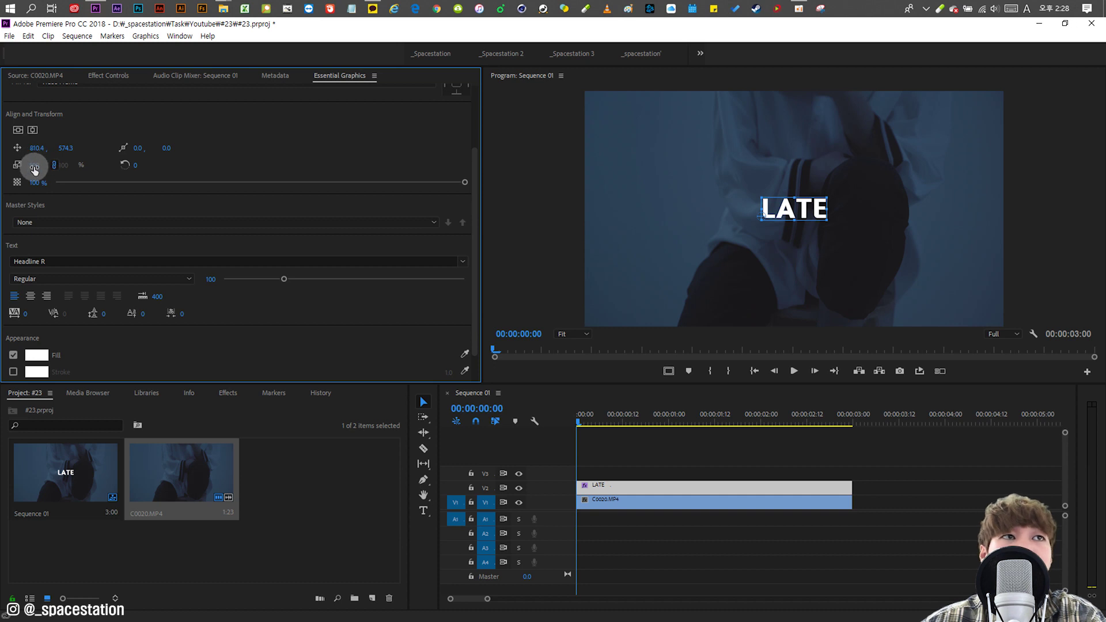
pyautogui.write('200')
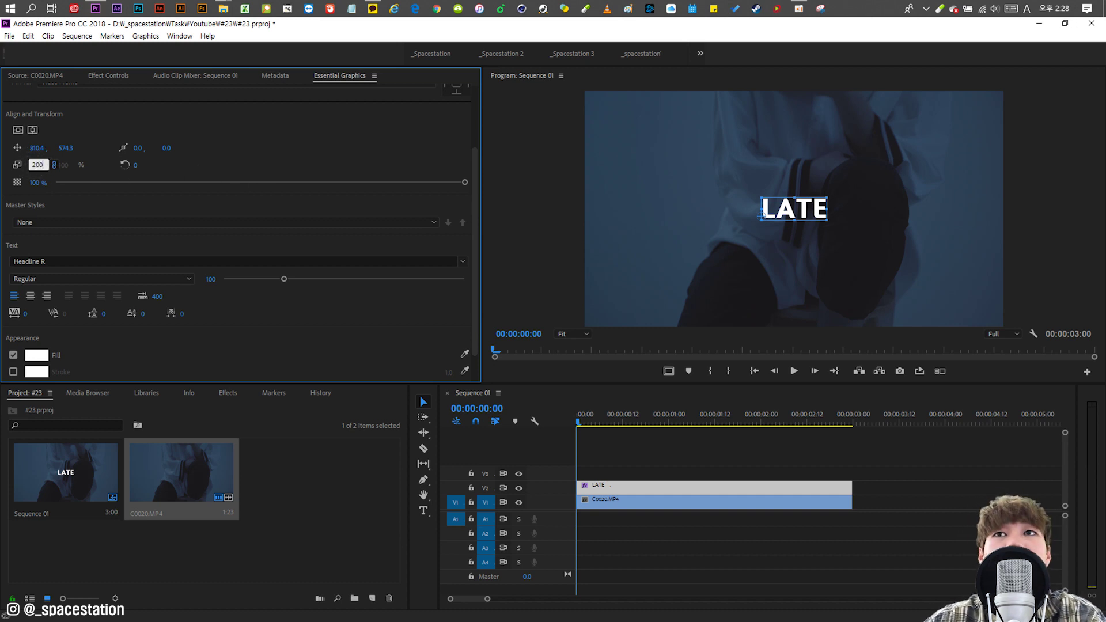
pyautogui.press('Return')
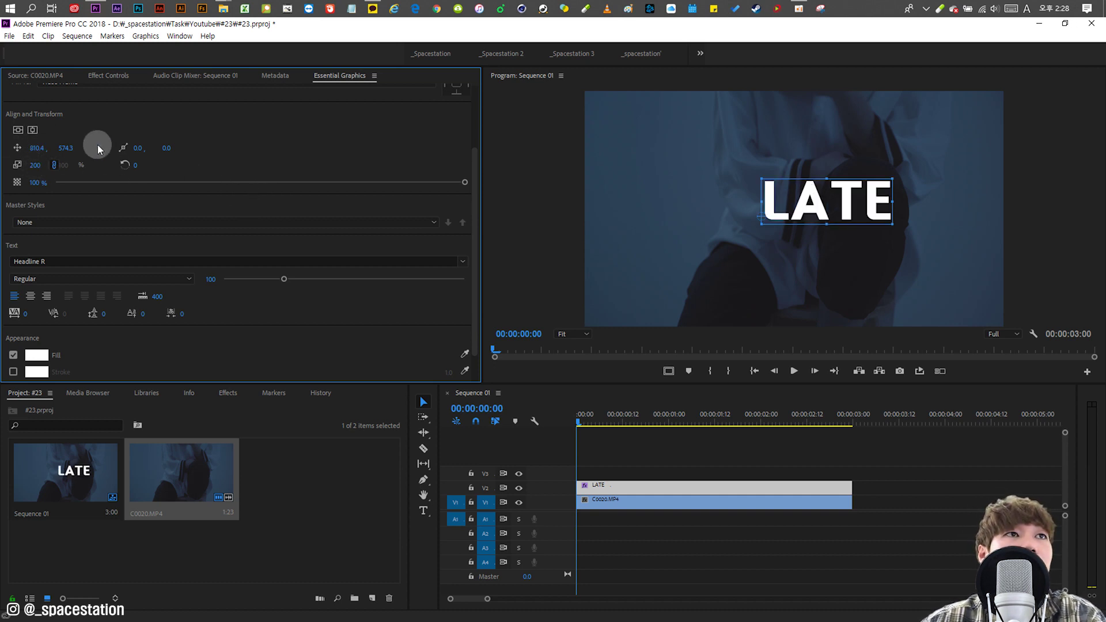
pyautogui.click(24, 130)
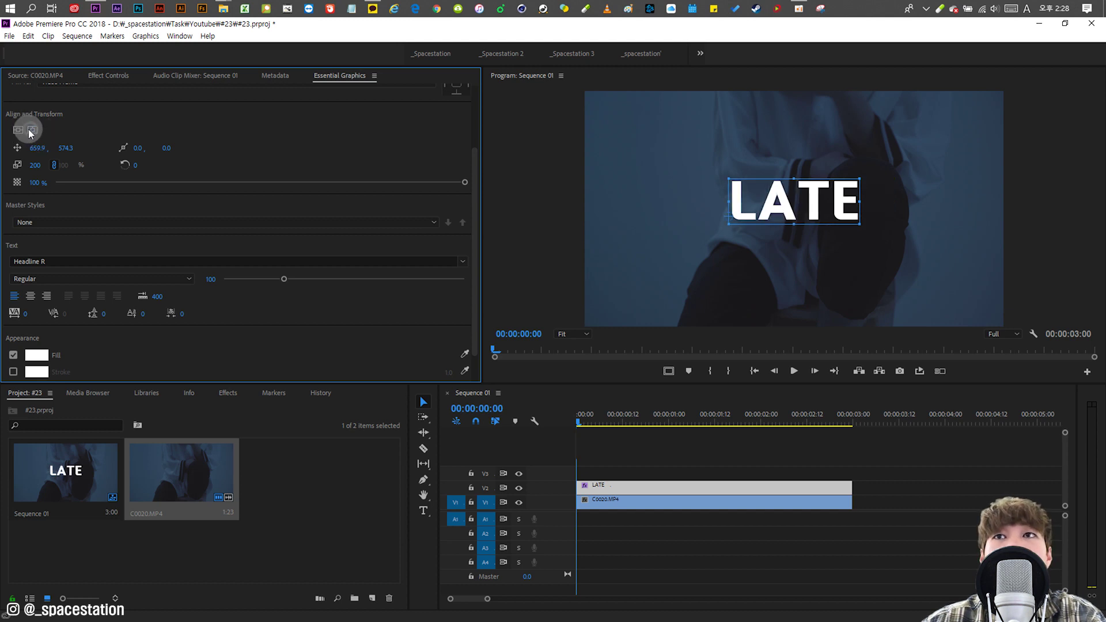
pyautogui.click(31, 129)
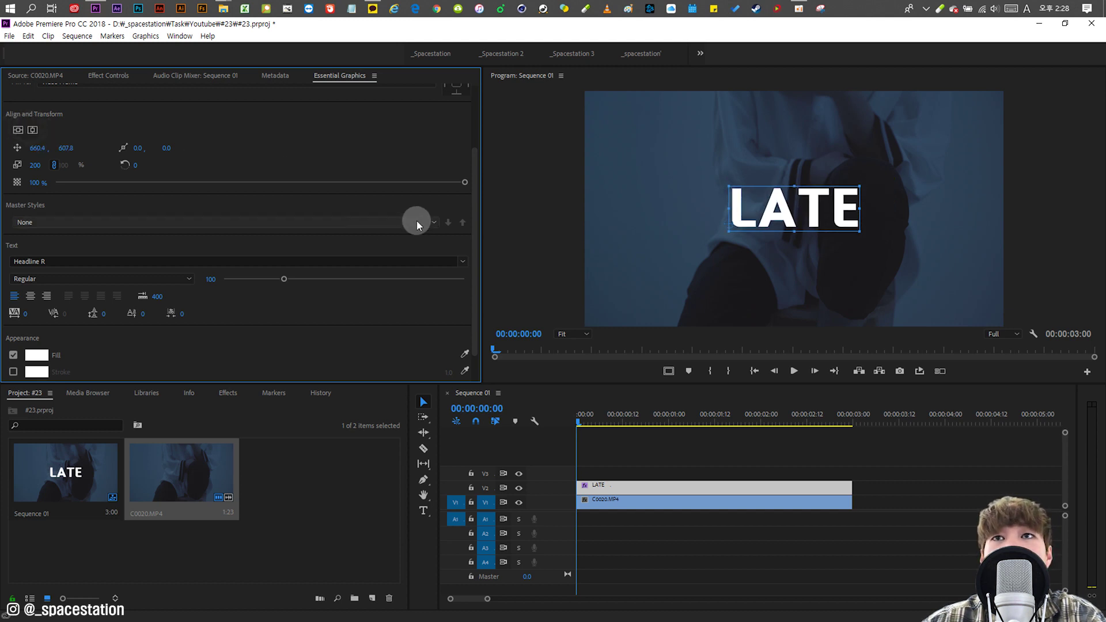
pyautogui.moveTo(475, 233)
pyautogui.mouseDown()
pyautogui.moveTo(473, 224)
pyautogui.moveTo(507, 381)
pyautogui.mouseUp()
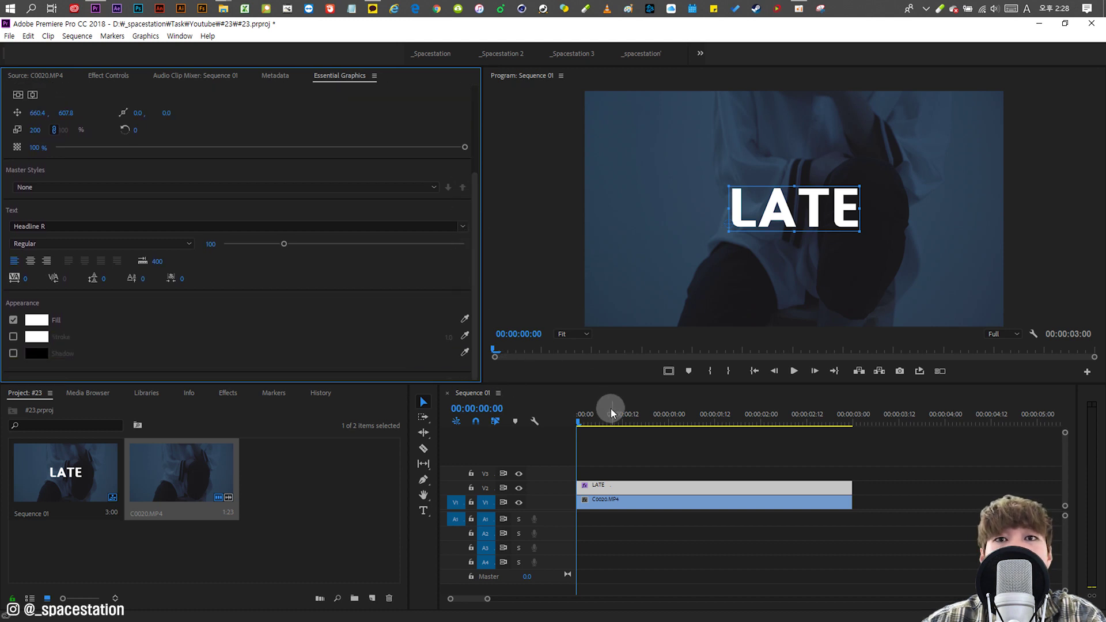
pyautogui.moveTo(590, 426); pyautogui.dragTo(524, 423)
pyautogui.press('space')
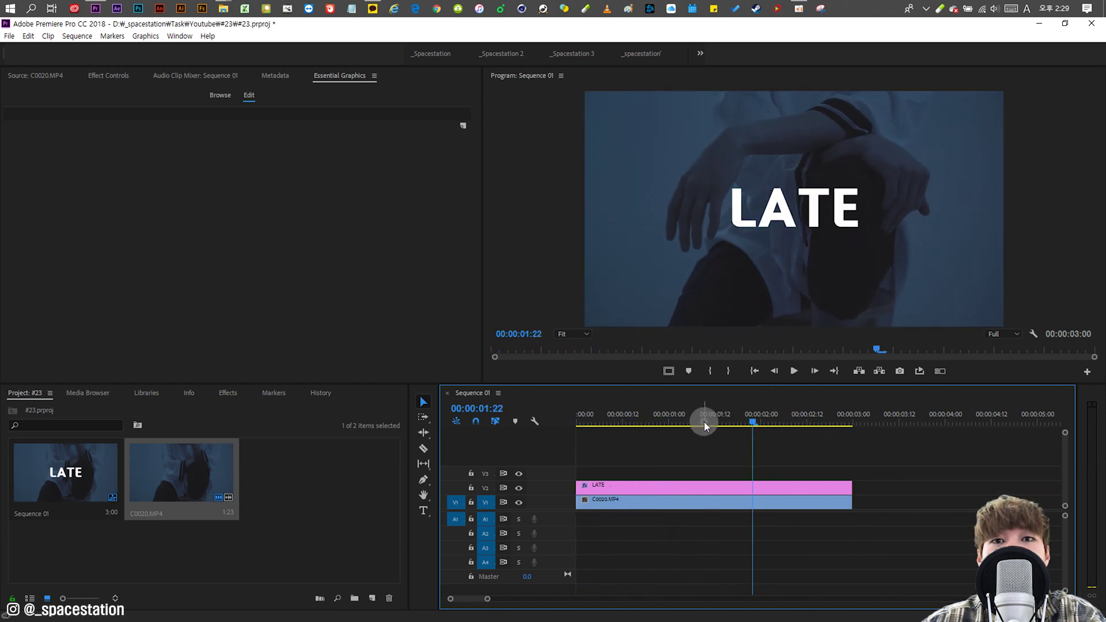
# Step: Set the LATE graphic's Opacity blend mode to Difference in Effect Controls
pyautogui.press('space')
pyautogui.press('Home')
pyautogui.click(651, 488)
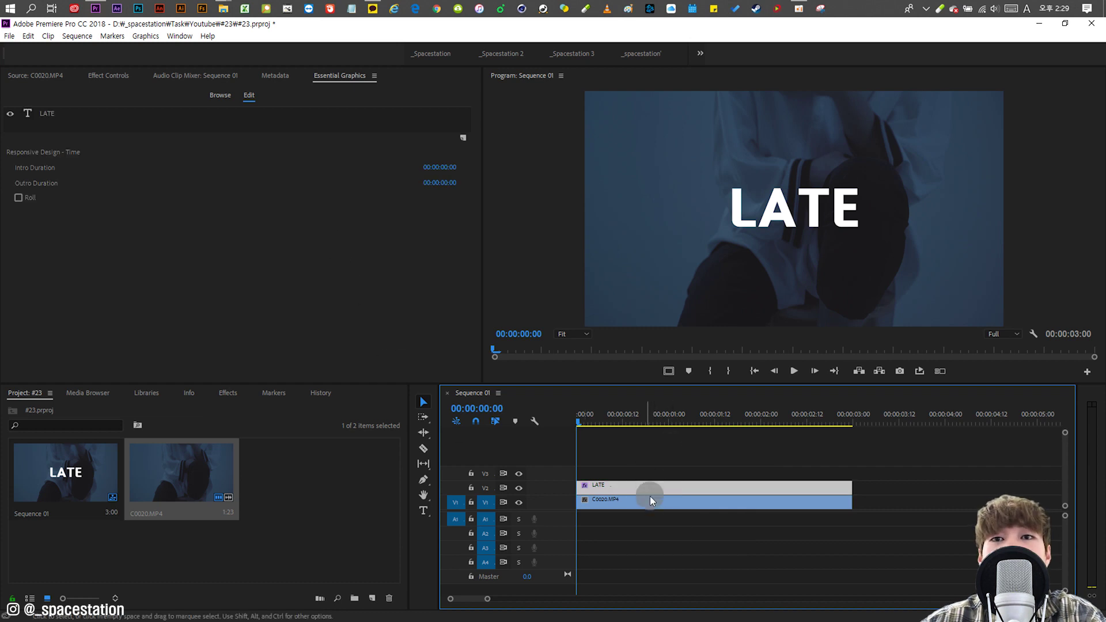
pyautogui.click(108, 76)
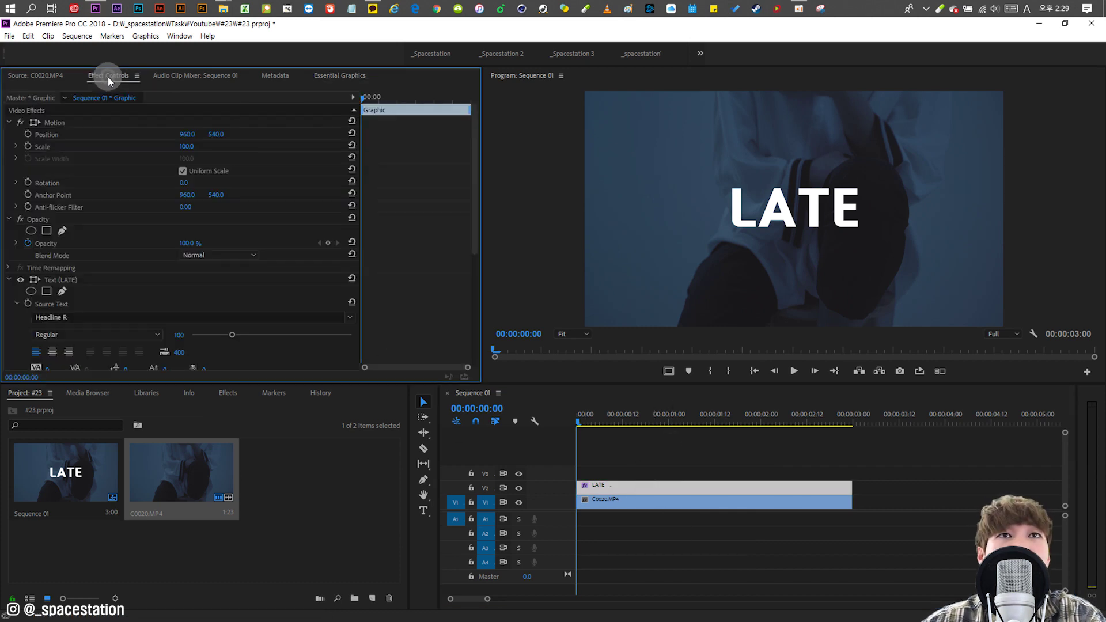
pyautogui.moveTo(472, 178); pyautogui.dragTo(469, 288)
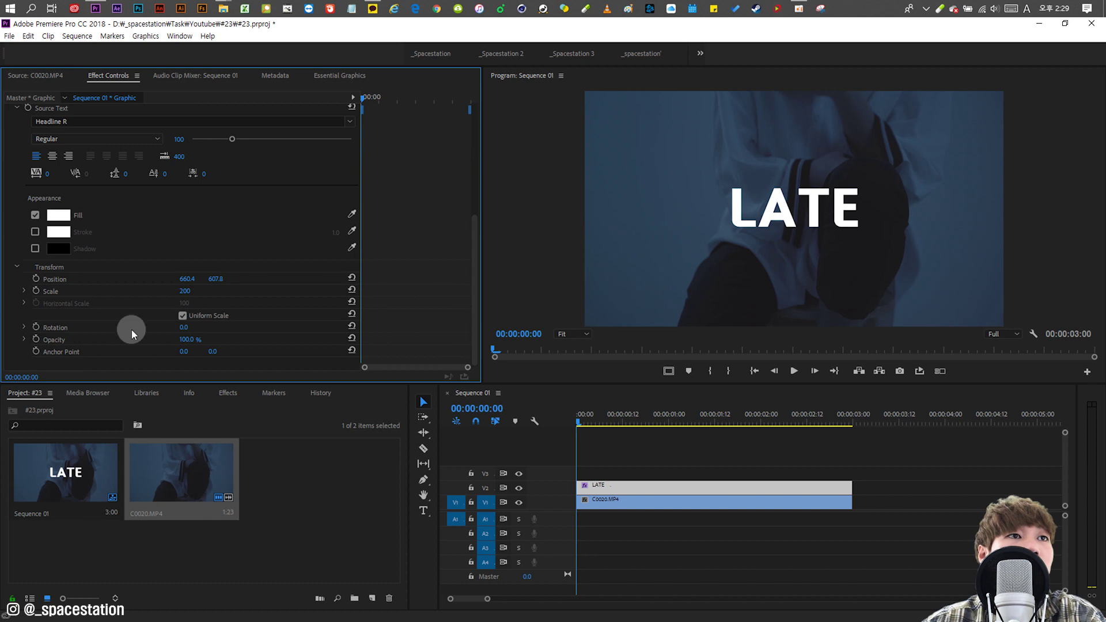
pyautogui.scroll(5, 455, 226)
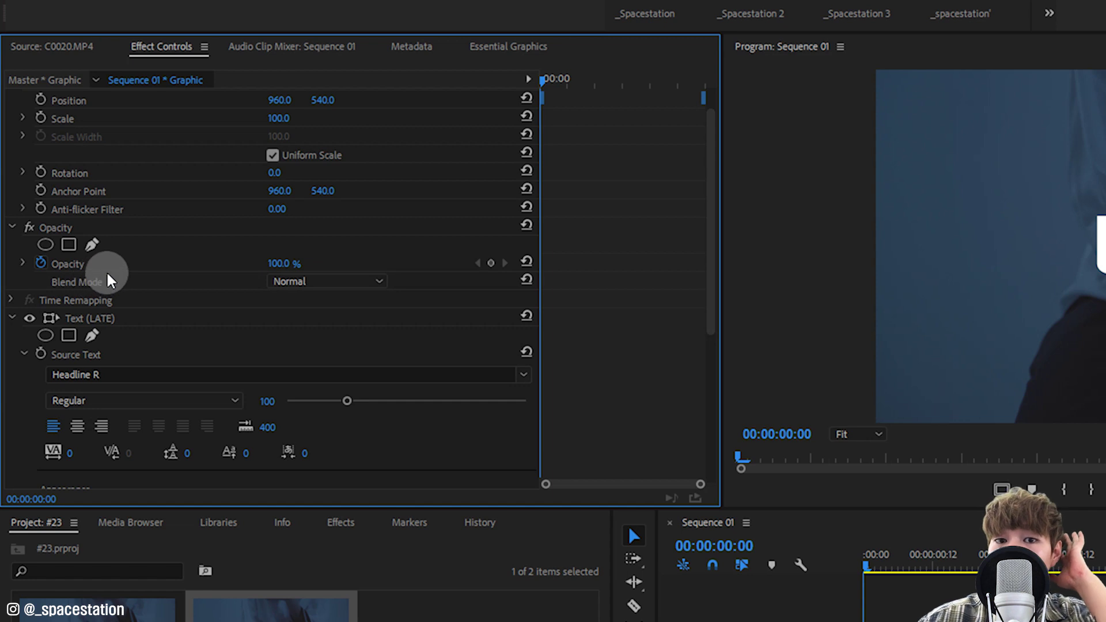
pyautogui.click(326, 281)
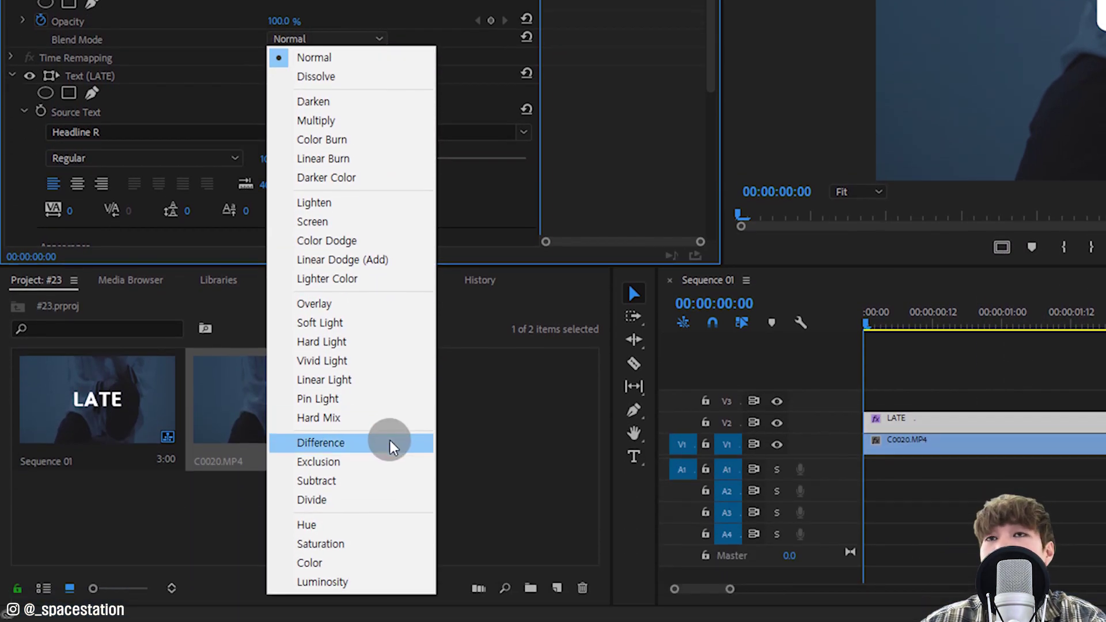
pyautogui.click(390, 446)
# Step: Preview the Difference blend from the start and bring back the title's Essential Graphics properties
pyautogui.moveTo(576, 415); pyautogui.dragTo(728, 427)
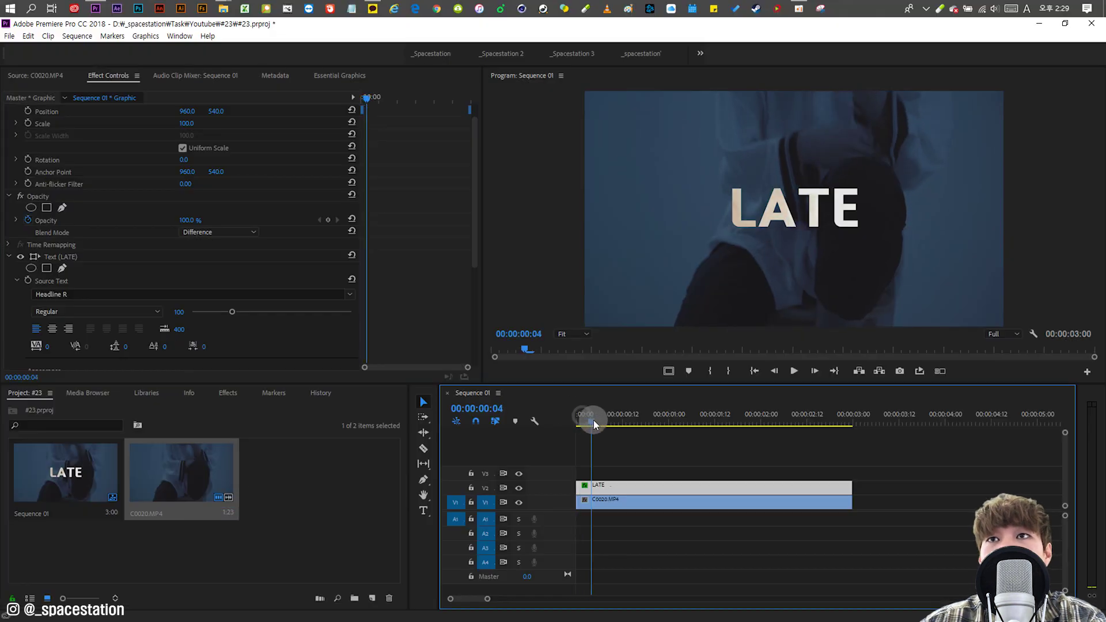
pyautogui.press('Home')
pyautogui.press('space')
pyautogui.press('space')
pyautogui.press('Home')
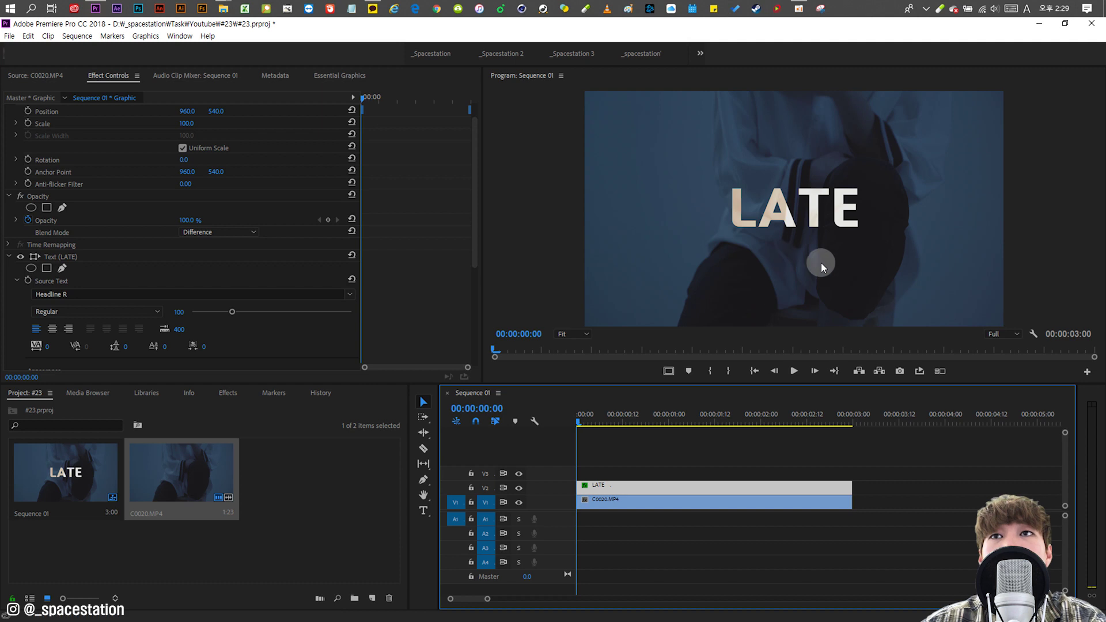
pyautogui.click(659, 461)
pyautogui.click(655, 490)
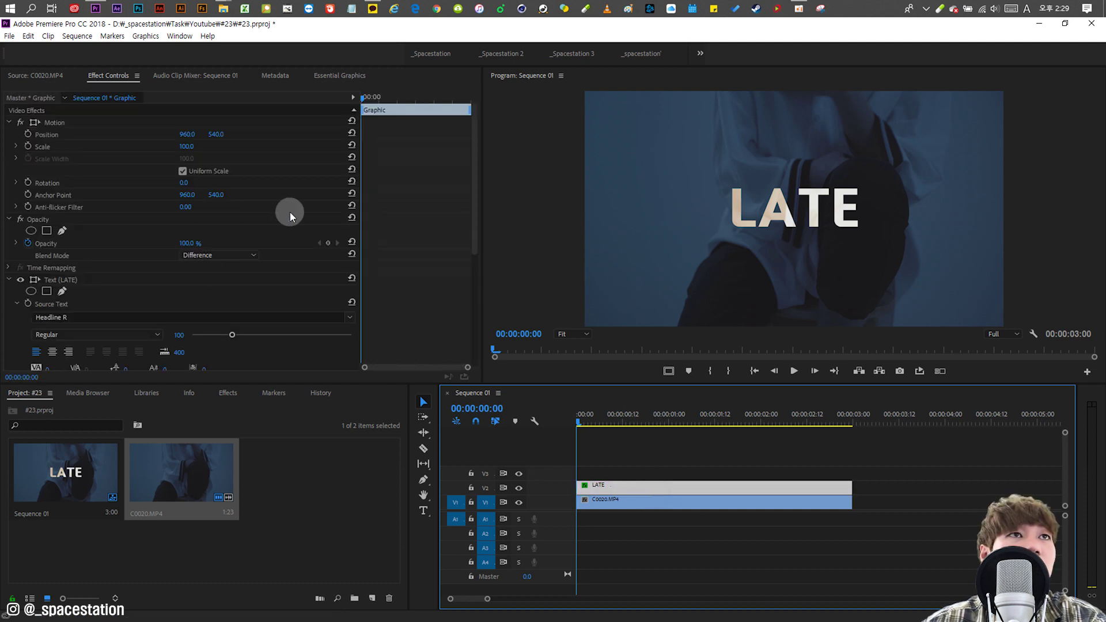
pyautogui.click(326, 76)
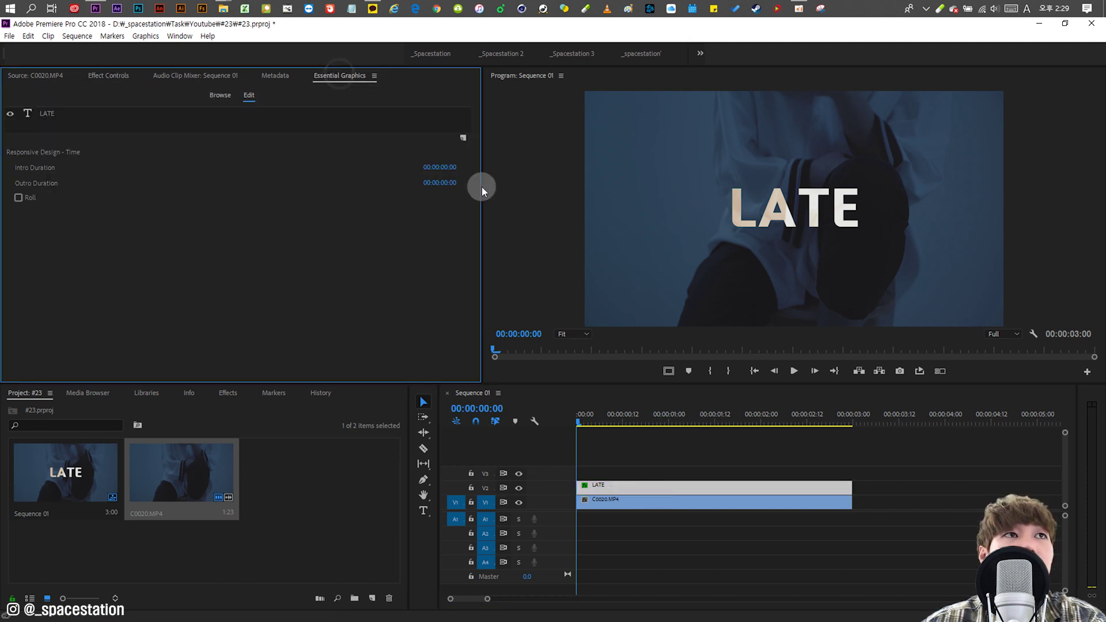
# Step: Scale the LATE text to about 453% and align it to vertical and horizontal centre
pyautogui.click(54, 113)
pyautogui.moveTo(475, 140); pyautogui.dragTo(477, 247)
pyautogui.moveTo(43, 132); pyautogui.dragTo(116, 127)
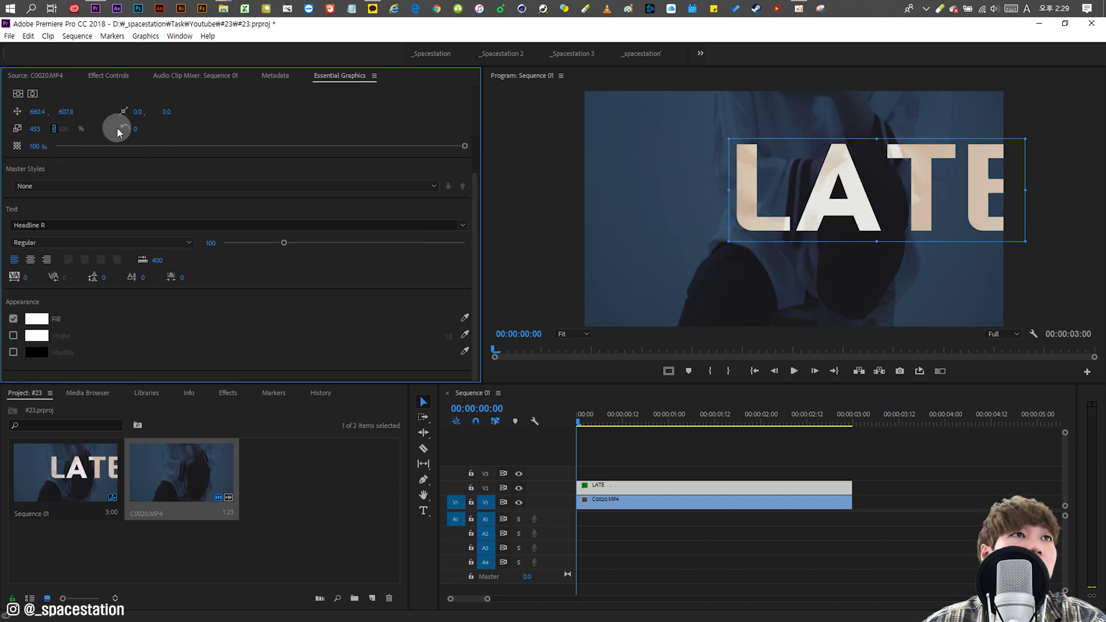
pyautogui.click(18, 93)
pyautogui.click(32, 93)
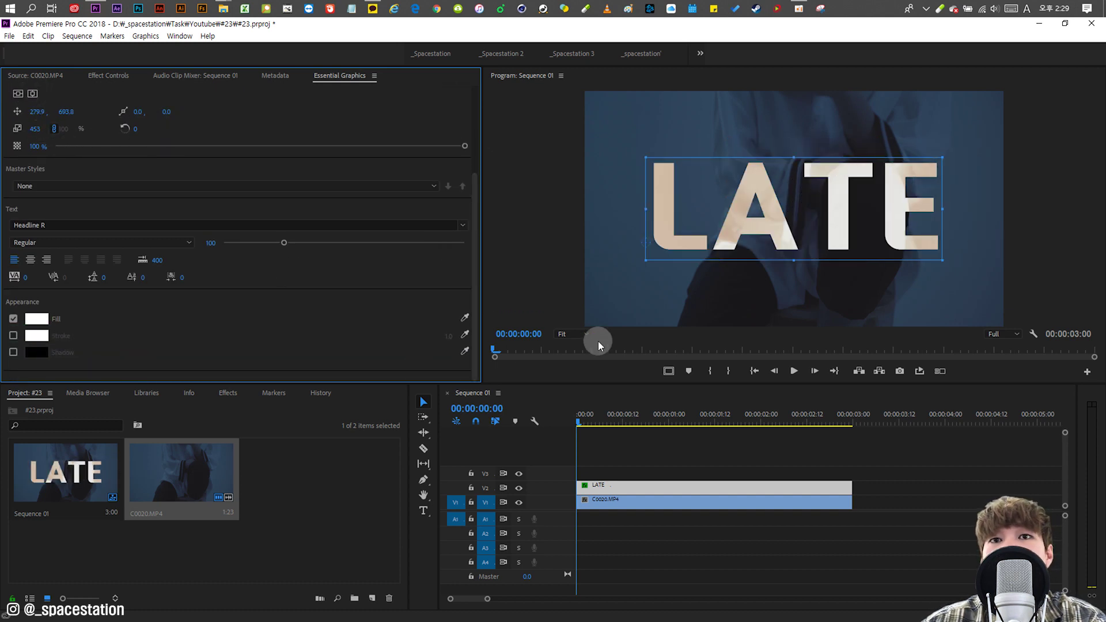
pyautogui.click(687, 444)
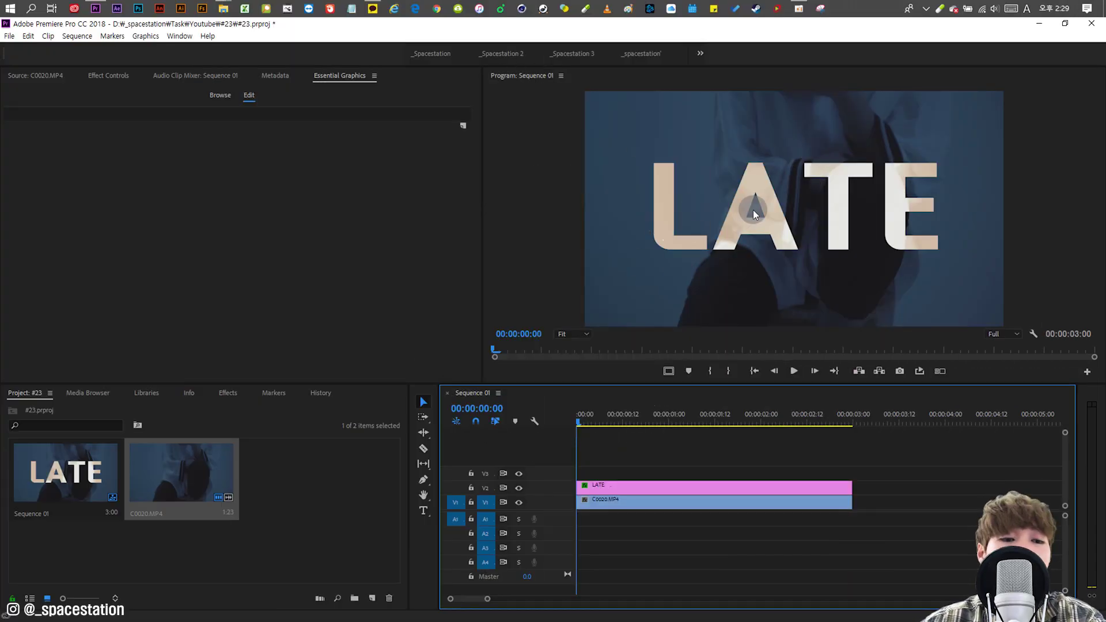
pyautogui.press('`')
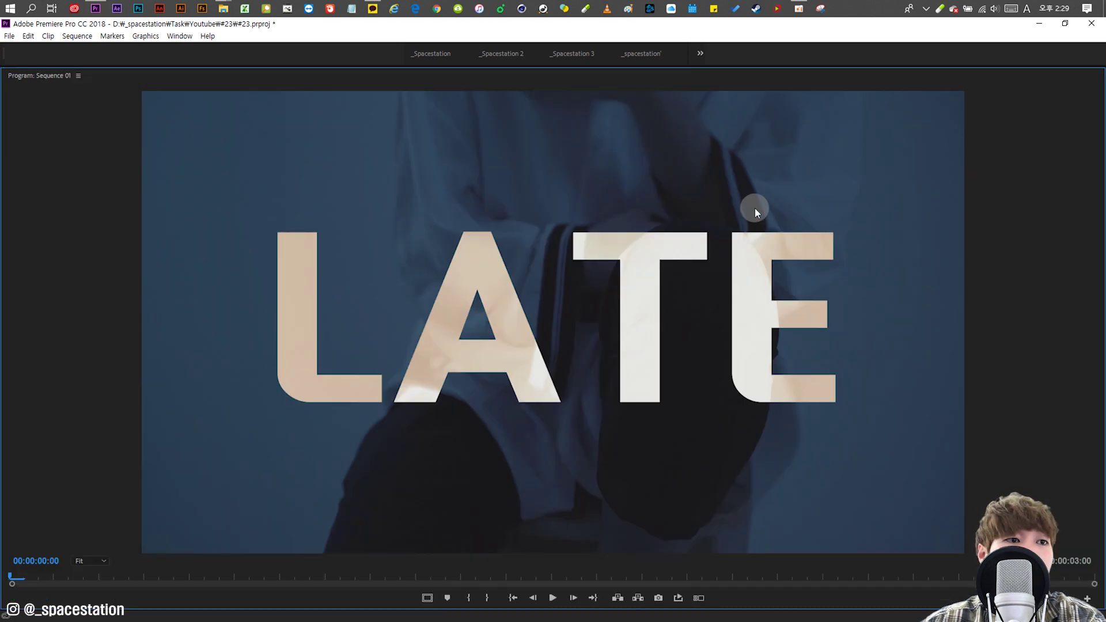
pyautogui.press('space')
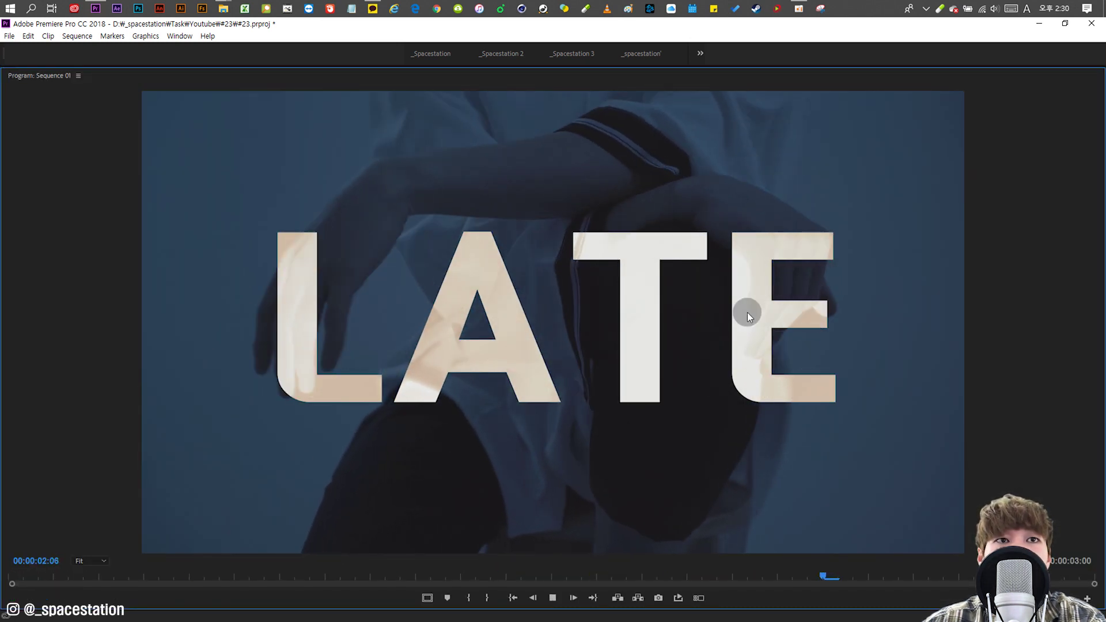
pyautogui.press('space')
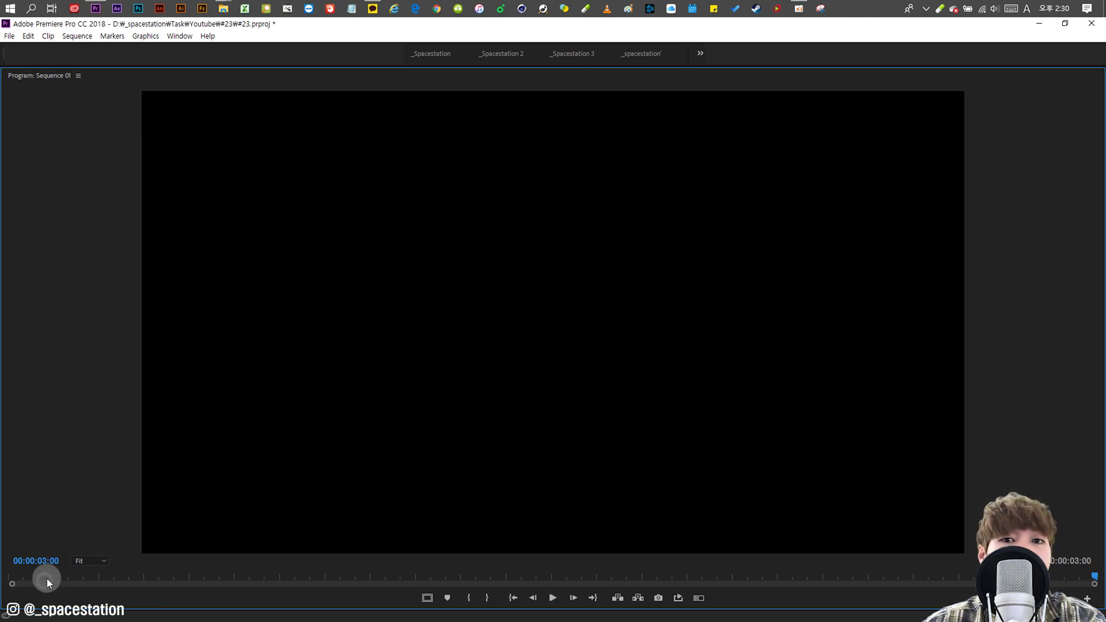
pyautogui.click(48, 579)
pyautogui.press('space')
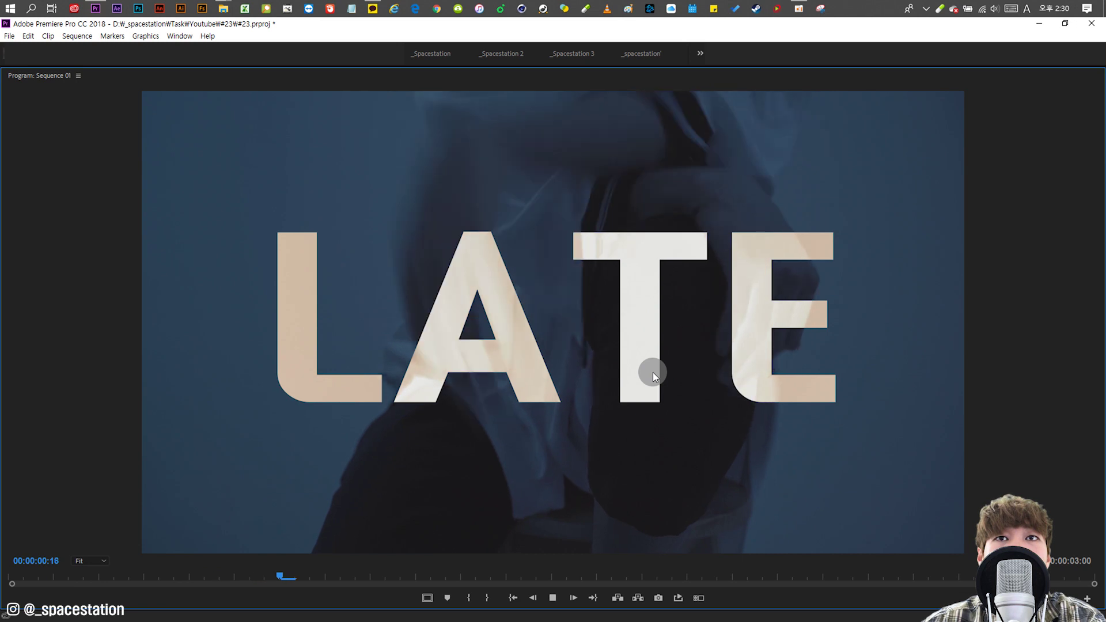
pyautogui.press('`')
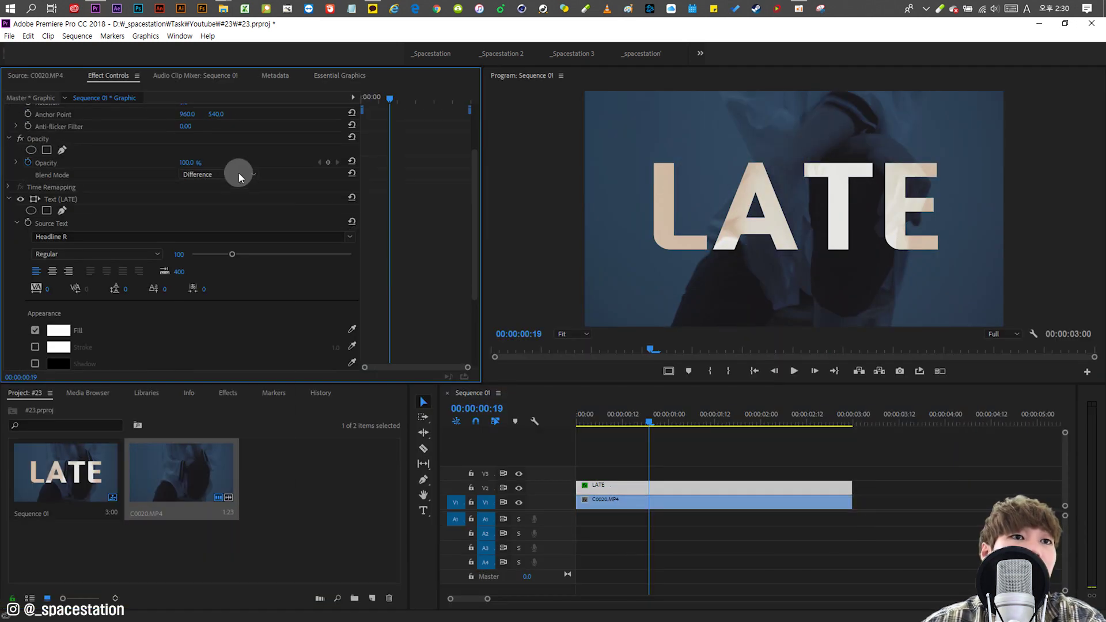
# Step: Try the Exclusion, Hue and Saturation blend modes on the LATE title
pyautogui.click(240, 174)
pyautogui.click(223, 451)
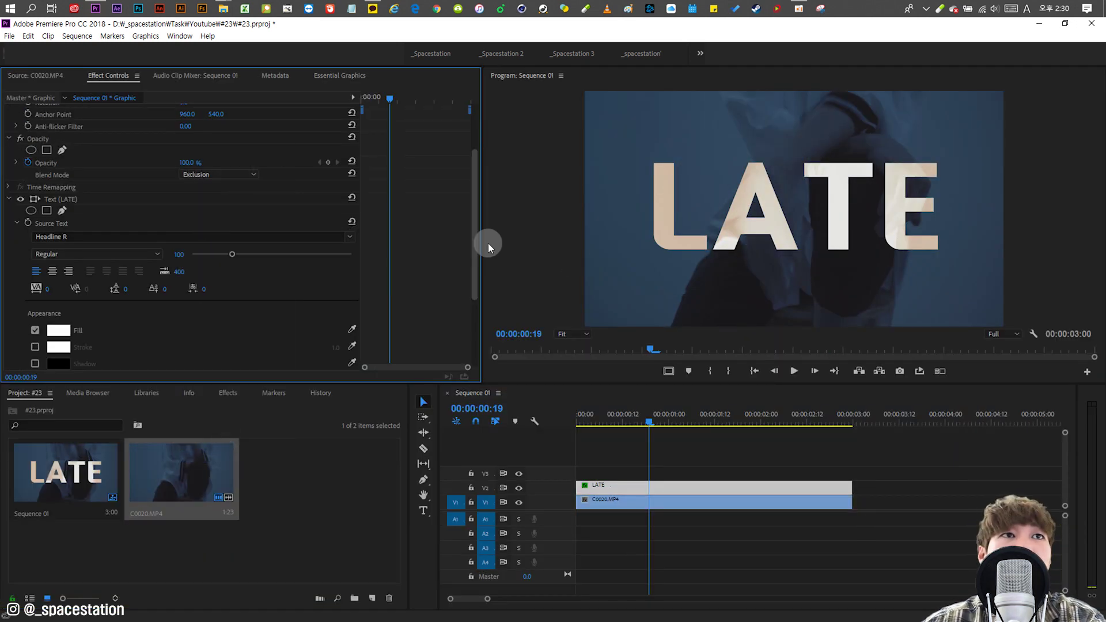
pyautogui.click(233, 174)
pyautogui.click(215, 502)
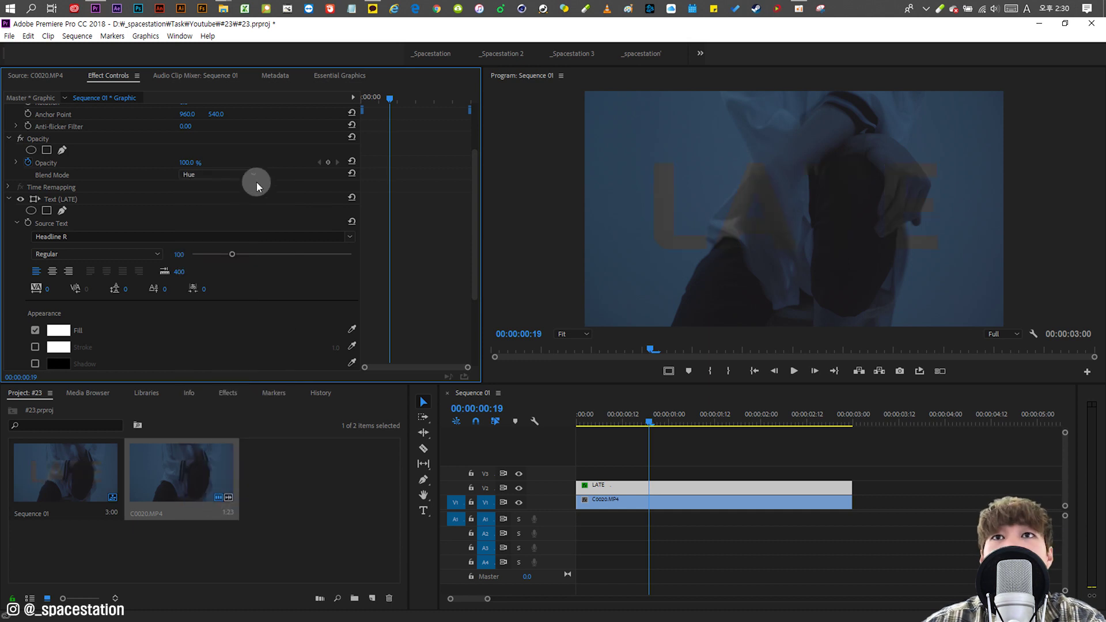
pyautogui.click(248, 174)
pyautogui.click(239, 514)
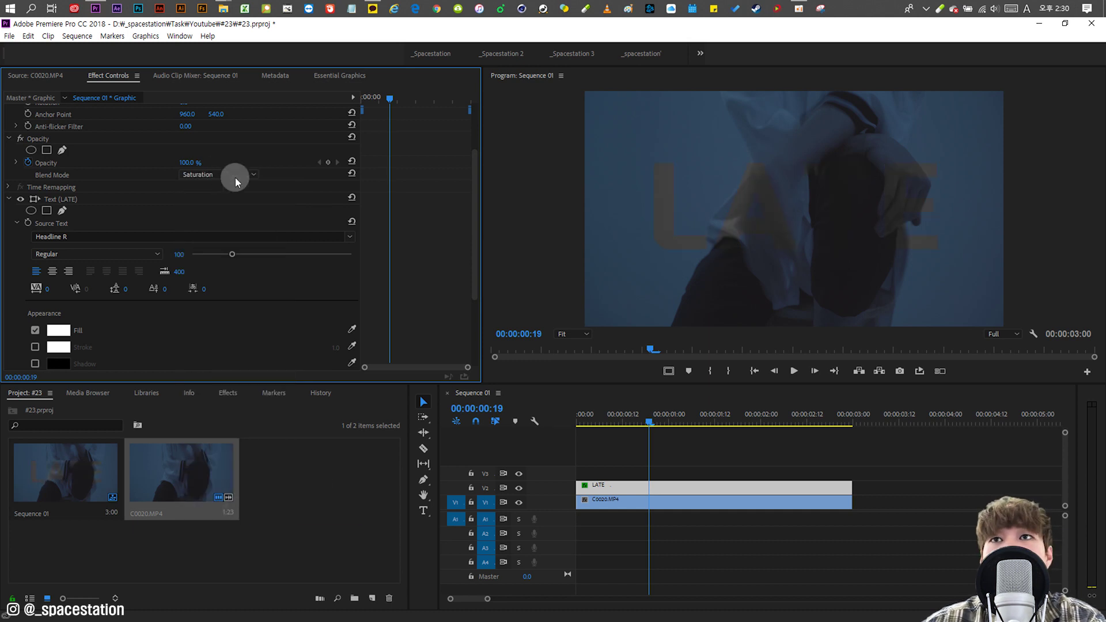
# Step: Play the Saturation result full size, then put the playhead back at 00:00:00:11
pyautogui.press('`')
pyautogui.press('space')
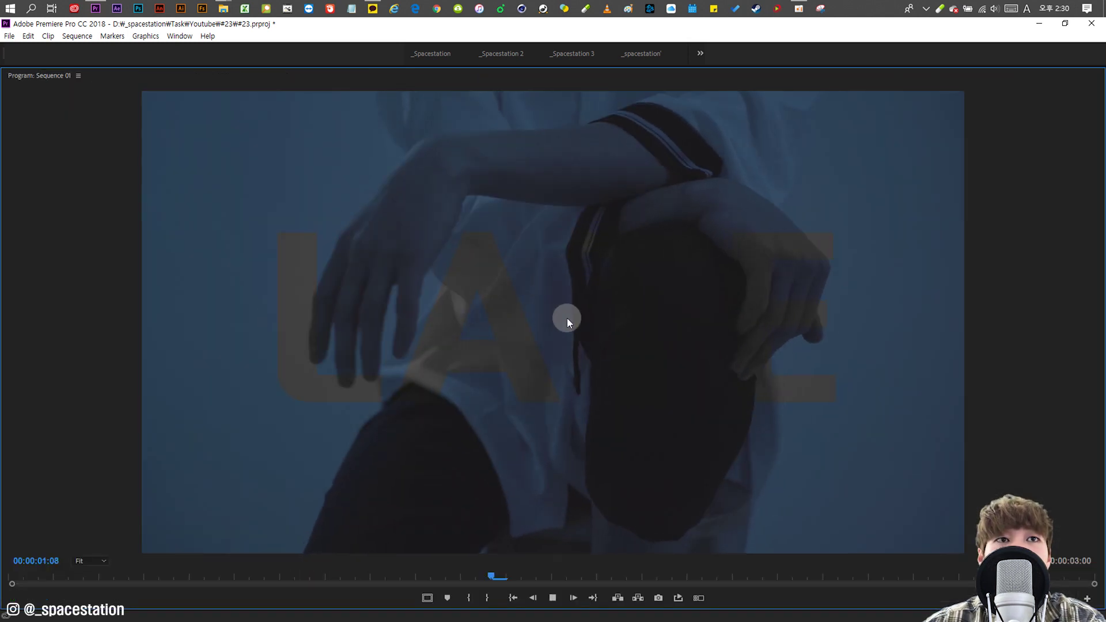
pyautogui.press('space')
pyautogui.press('`')
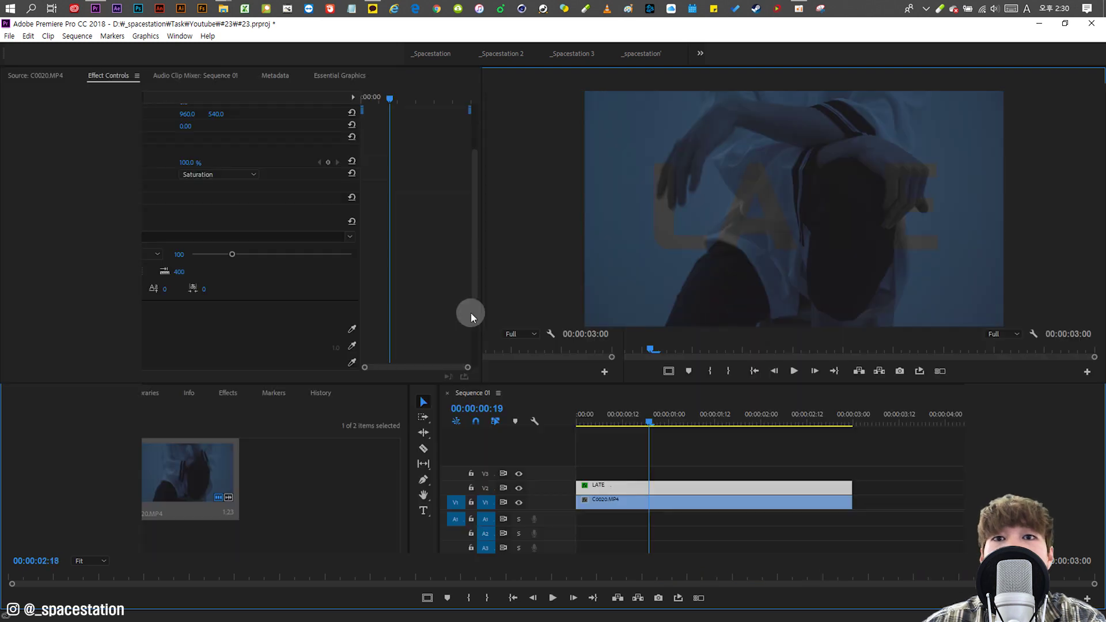
pyautogui.moveTo(666, 425); pyautogui.dragTo(617, 416)
# Step: Try the Color, Multiply and Screen blend modes on the title
pyautogui.click(219, 174)
pyautogui.click(234, 523)
pyautogui.click(233, 173)
pyautogui.click(233, 229)
pyautogui.click(256, 173)
pyautogui.click(248, 296)
# Step: Set the blend mode to Overlay, preview it full size, and move the playhead to 00:00:01:02
pyautogui.click(241, 175)
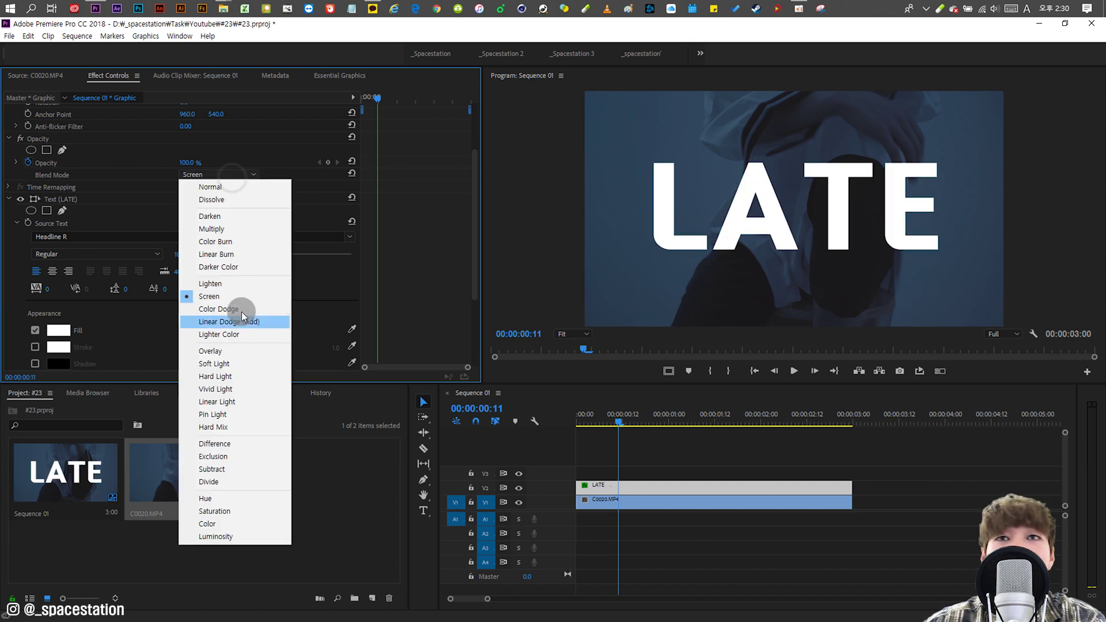
pyautogui.click(241, 357)
pyautogui.press('space')
pyautogui.press('`')
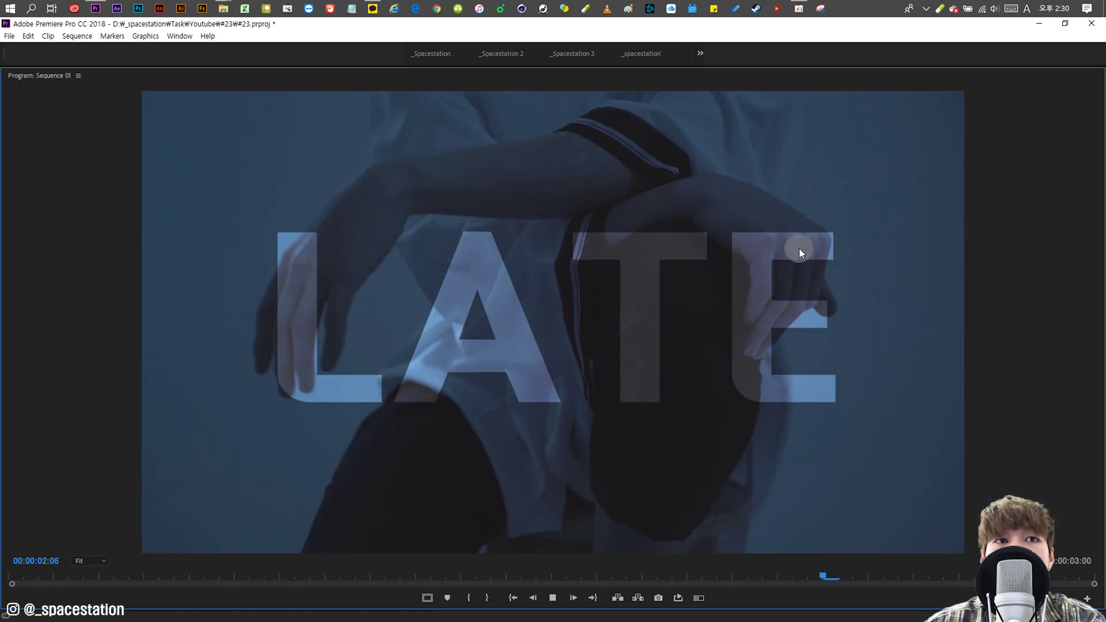
pyautogui.press('`')
pyautogui.click(675, 416)
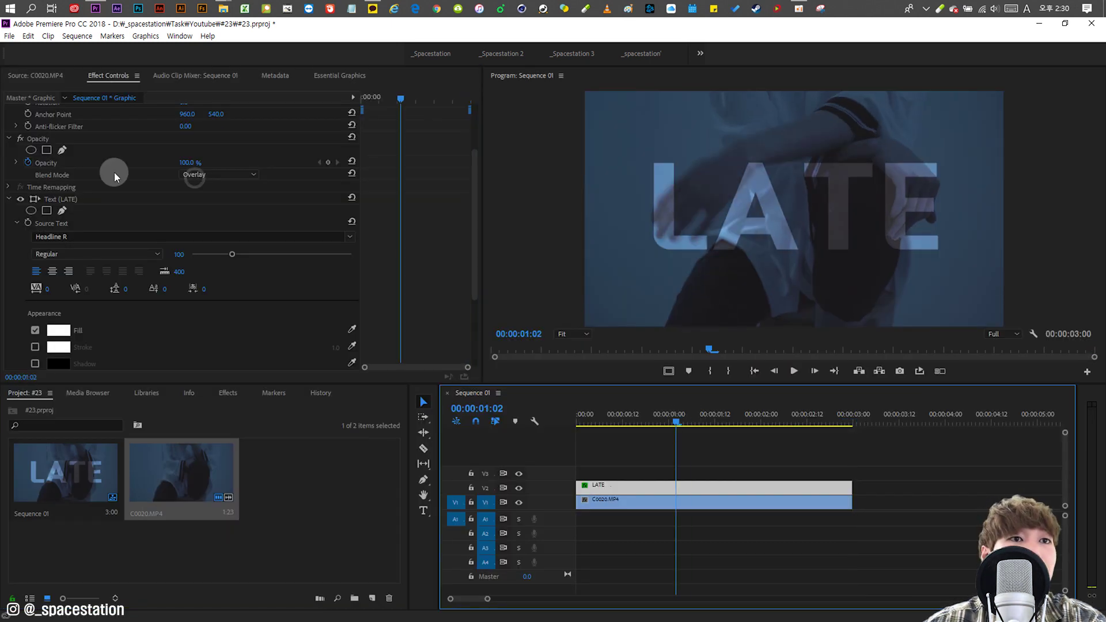
# Step: Switch the LATE title back to Difference and play it back full size
pyautogui.click(207, 175)
pyautogui.click(245, 453)
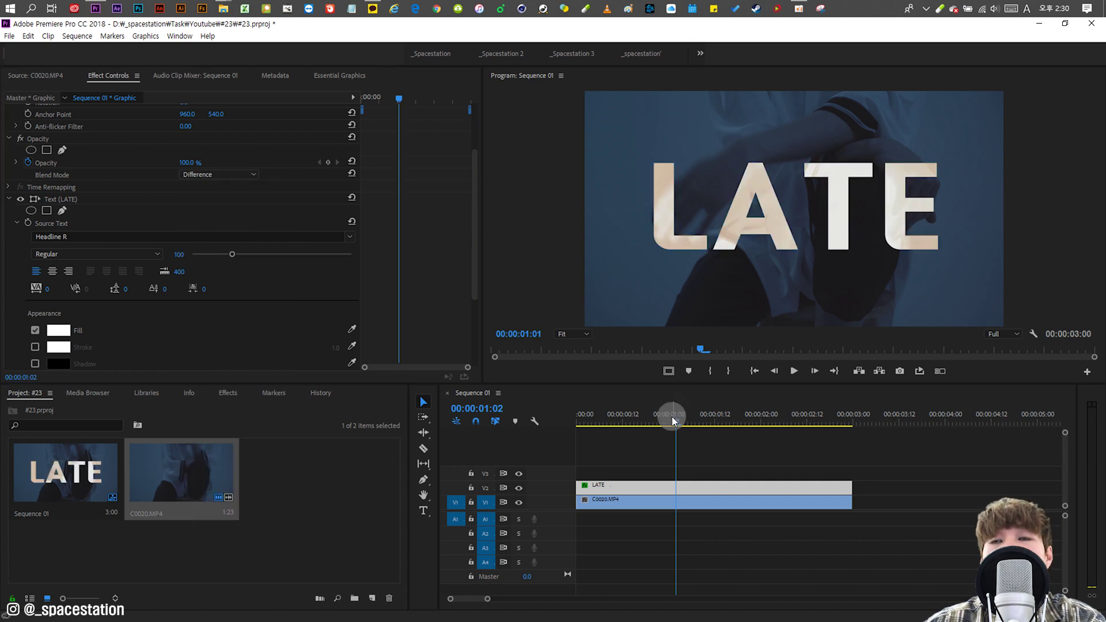
pyautogui.press('`')
pyautogui.press('space')
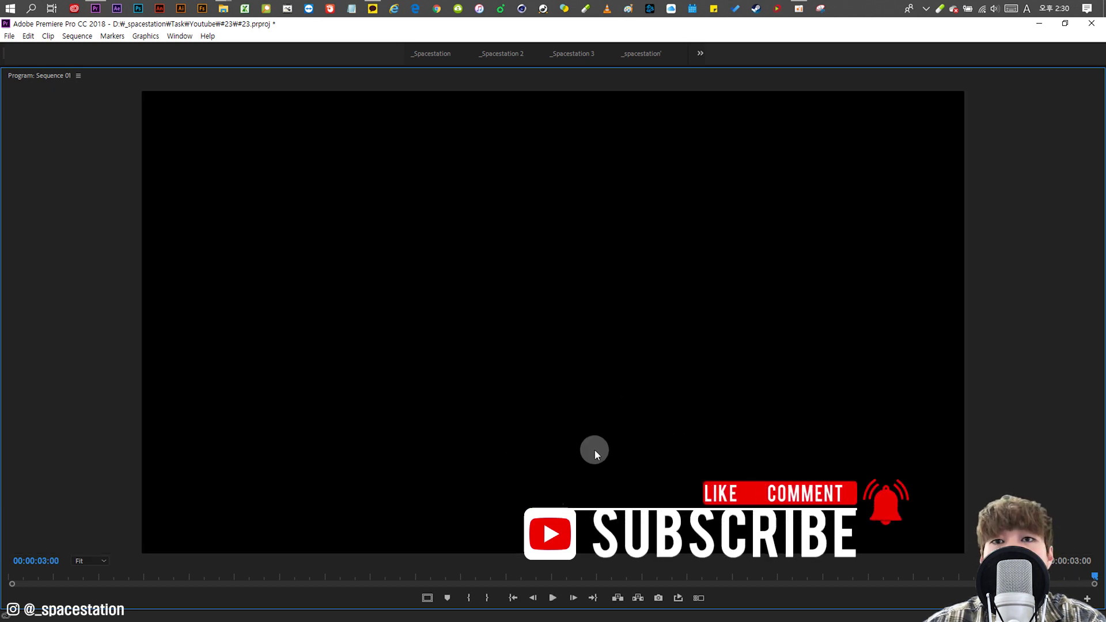
pyautogui.press('`')
# Step: Park the playhead at 00:00:00:14 and deselect the LATE clip
pyautogui.click(656, 422)
pyautogui.moveTo(655, 425); pyautogui.dragTo(630, 426)
pyautogui.click(705, 448)
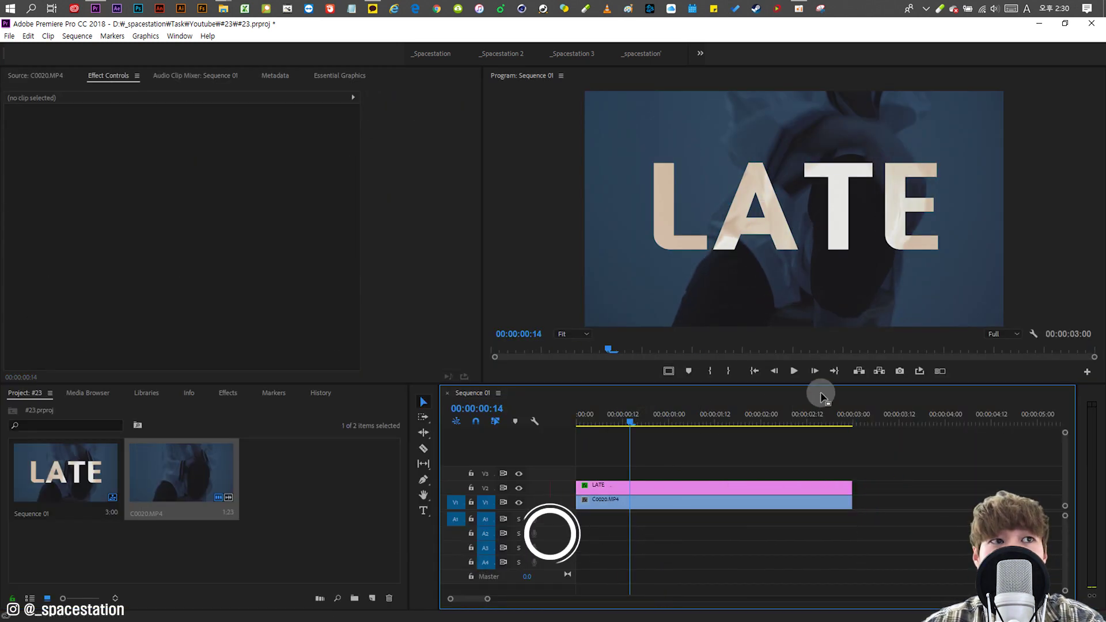